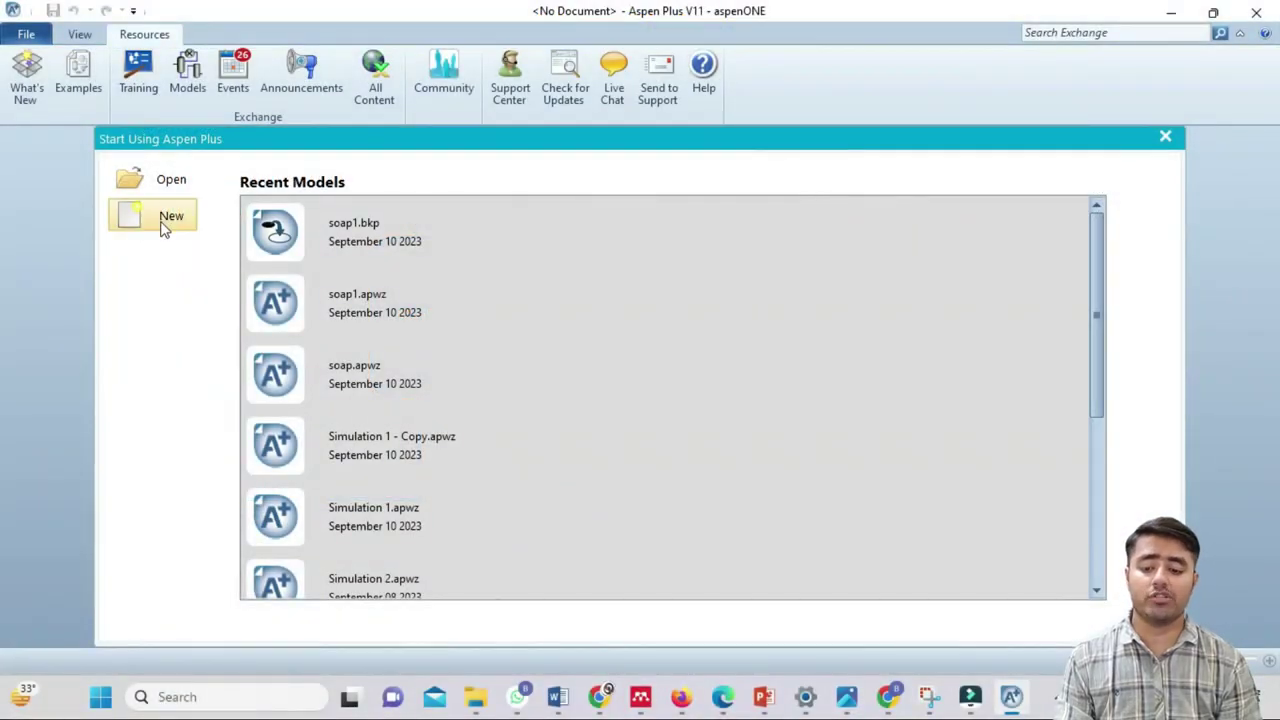
Start a blank simulation and enter H2O and ACETONE as the first two components
left_click(165, 220)
double_click(466, 194)
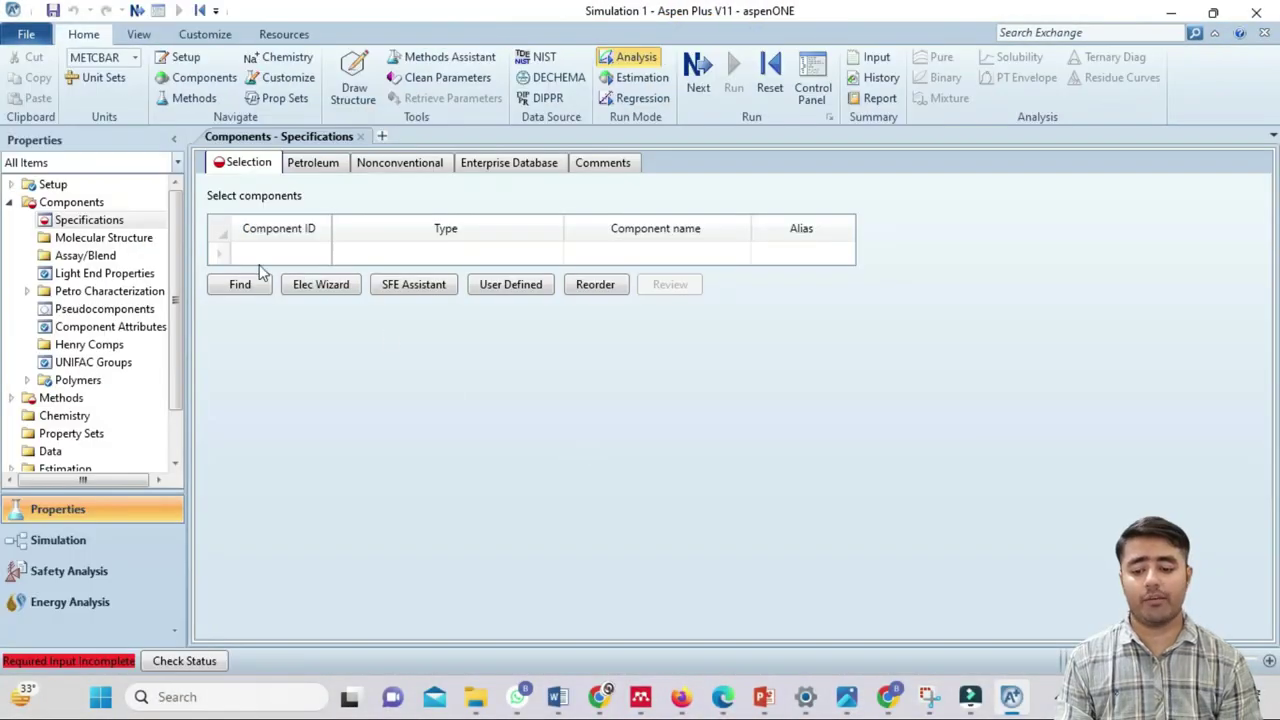
left_click(256, 260)
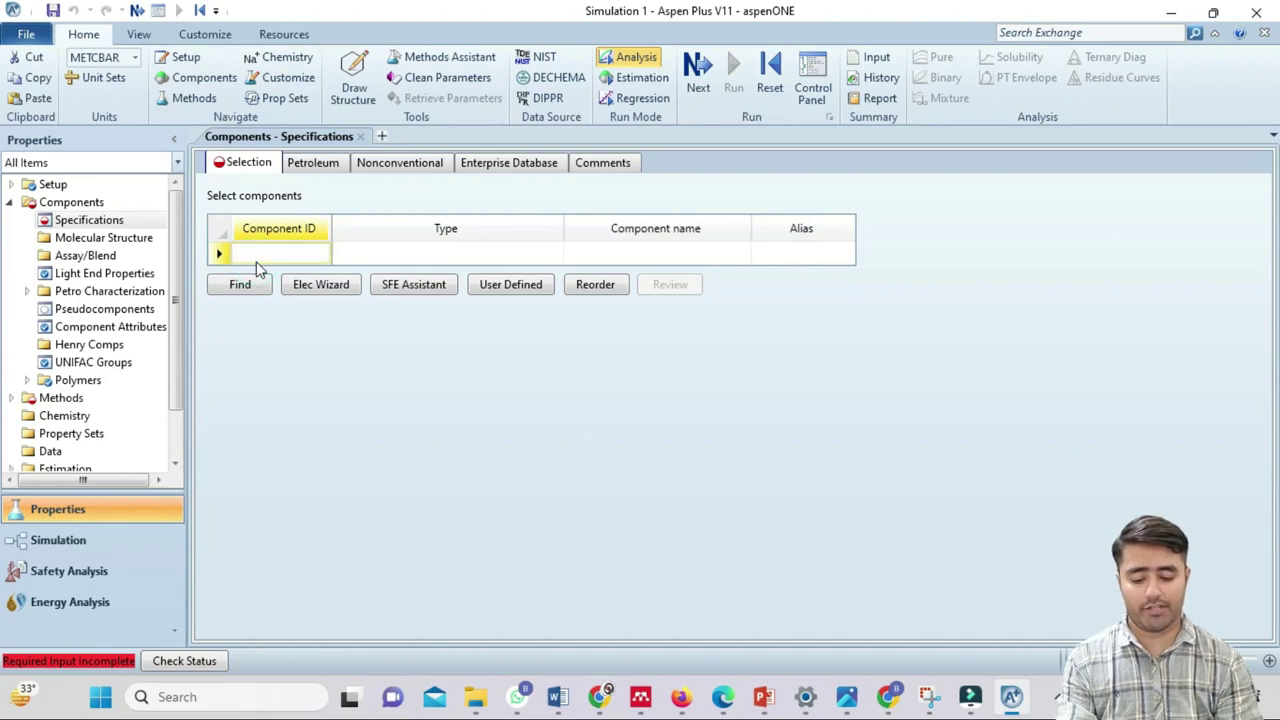
type("H2O")
key("Return")
type("ACE")
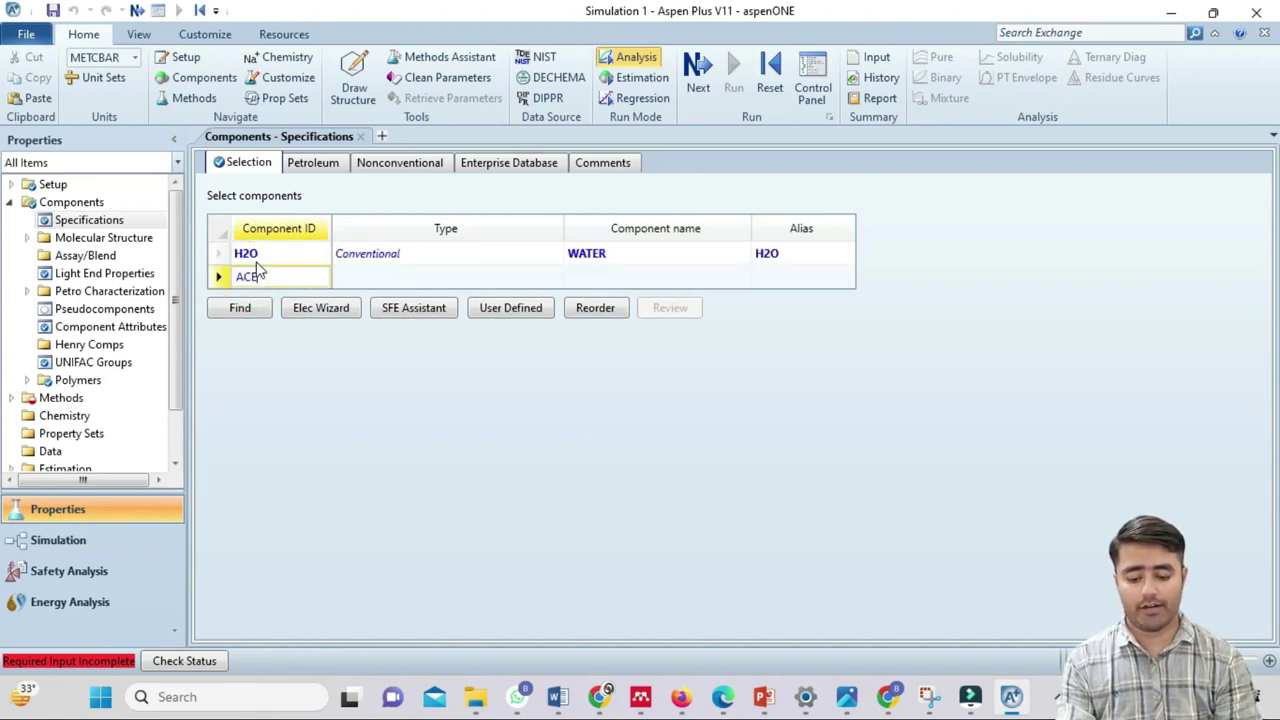
type("TONE")
key("Return")
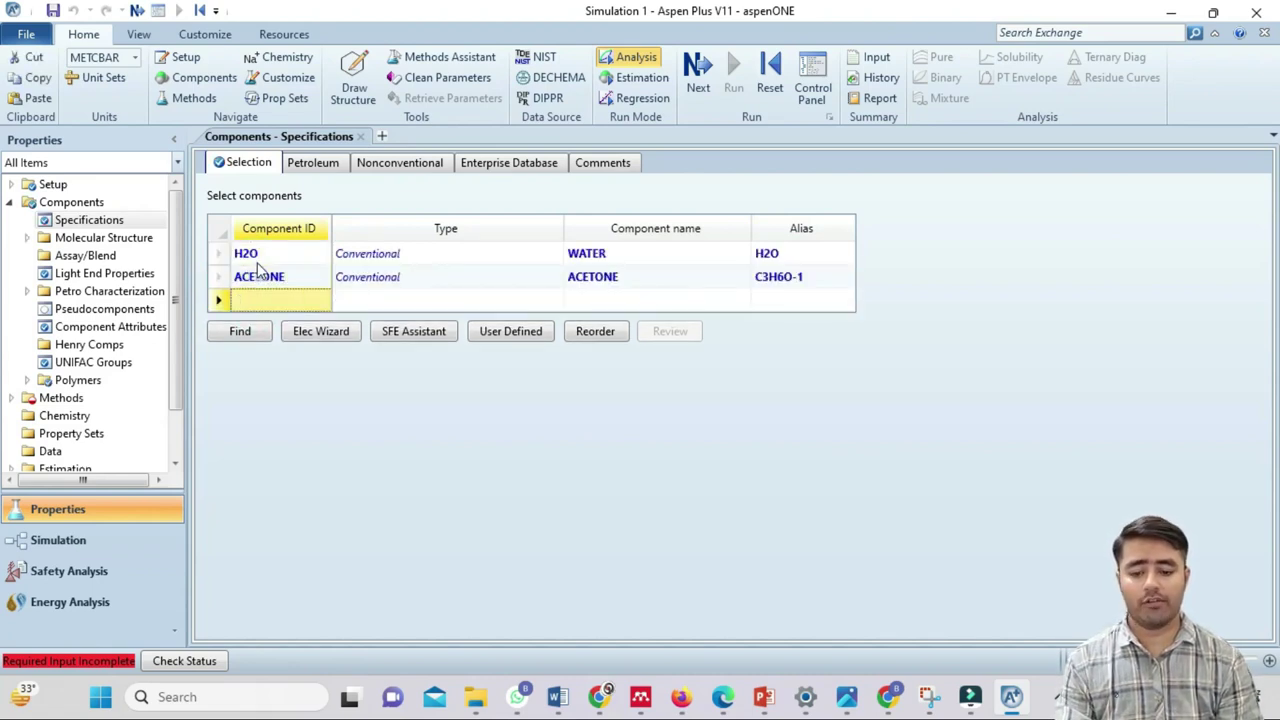
Find METHYL-ISOBUTYL-KETONE in the databanks, add it, and give it the component ID MIBK
left_click(252, 334)
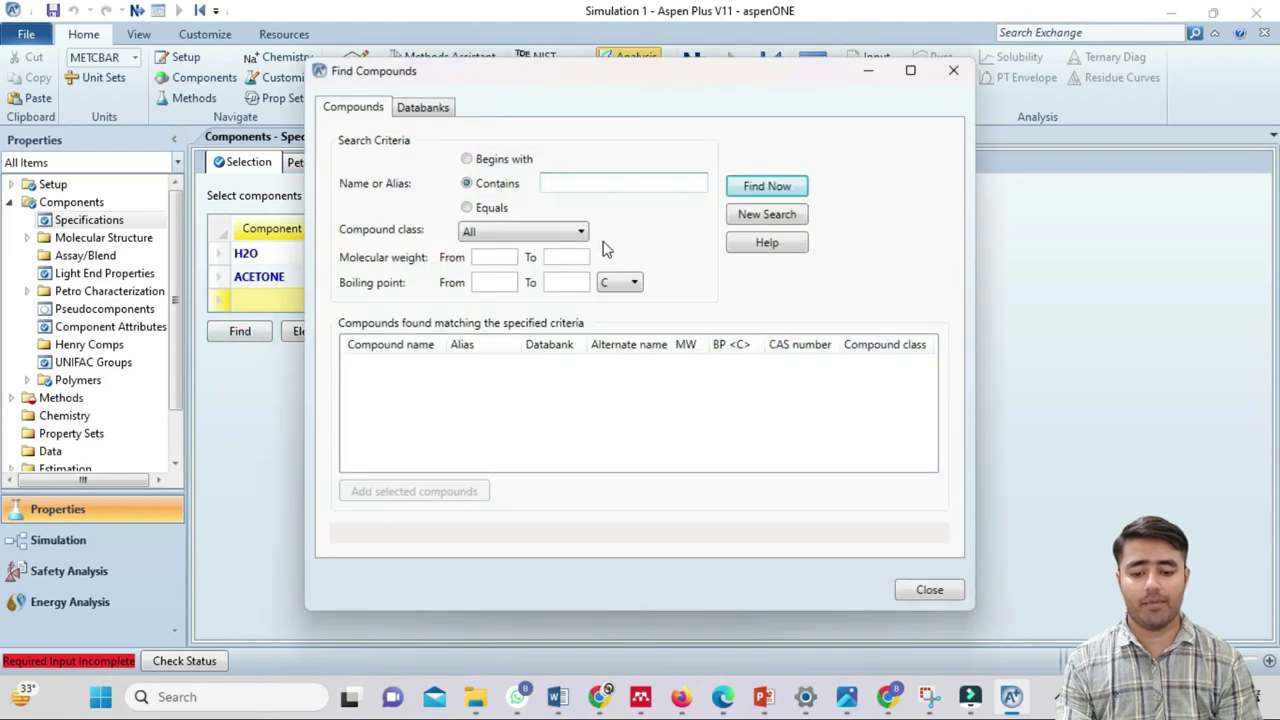
left_click(602, 186)
type("methy-iso")
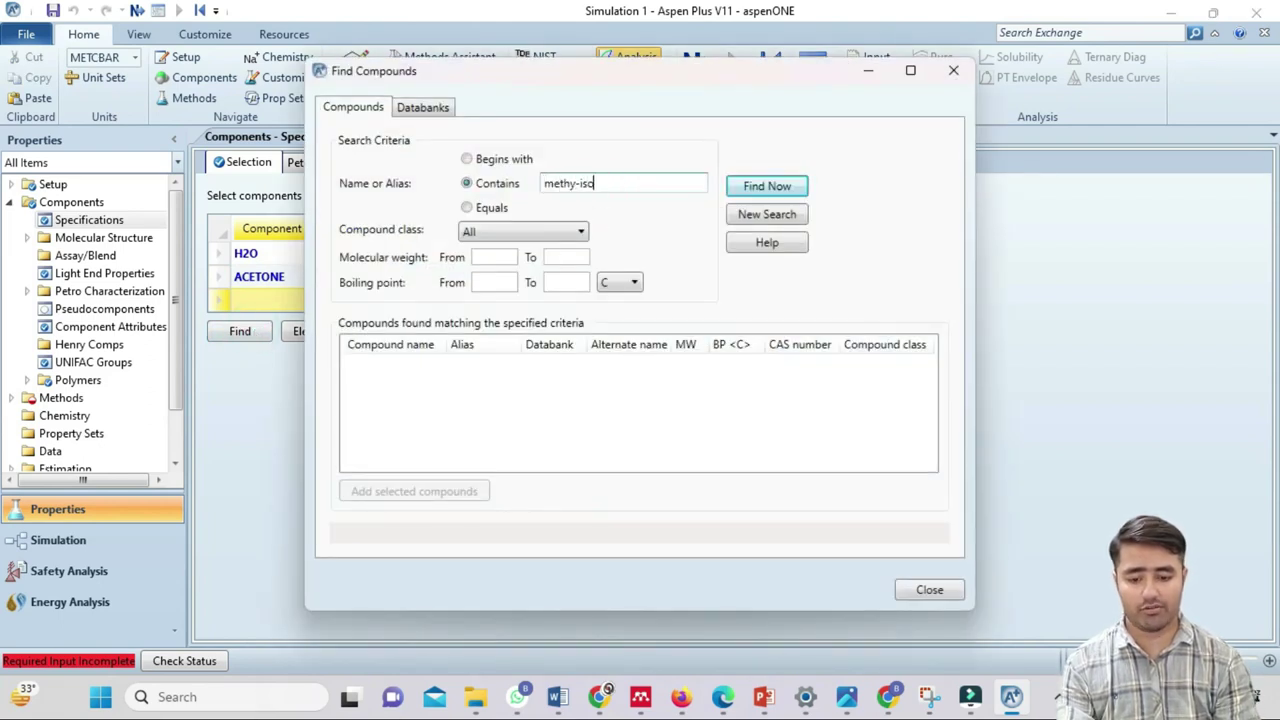
key("Return")
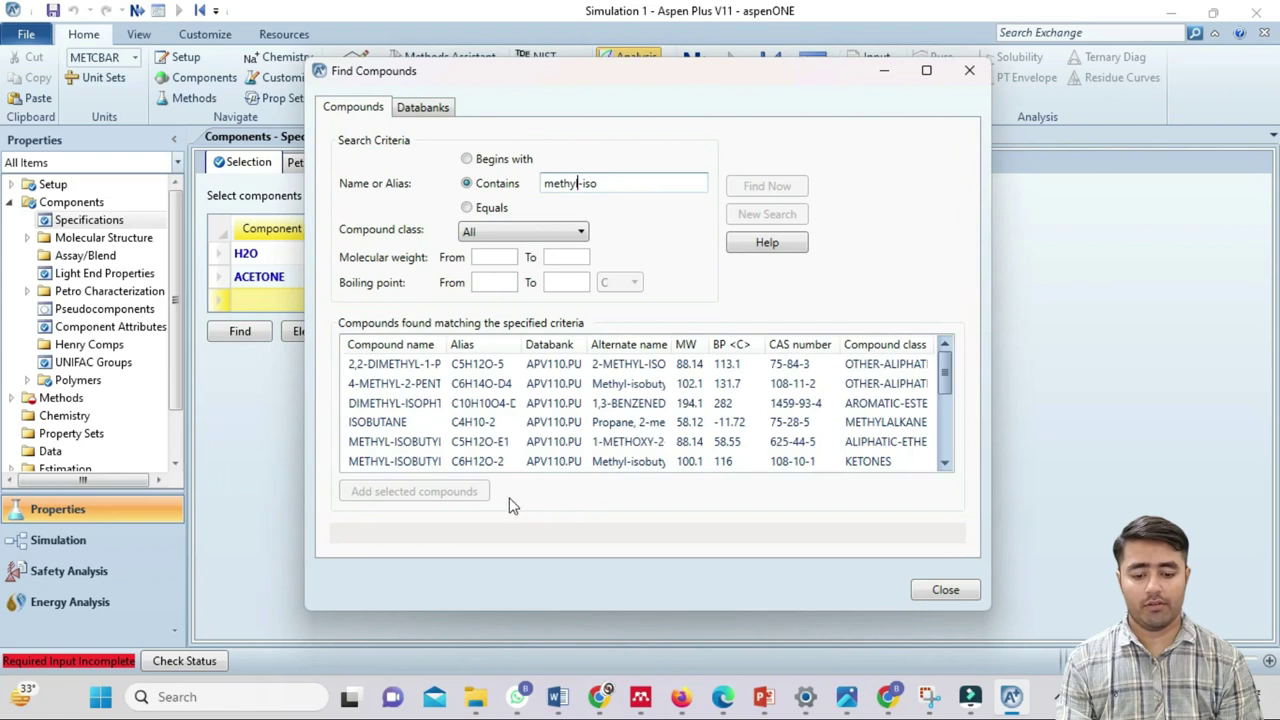
double_click(449, 347)
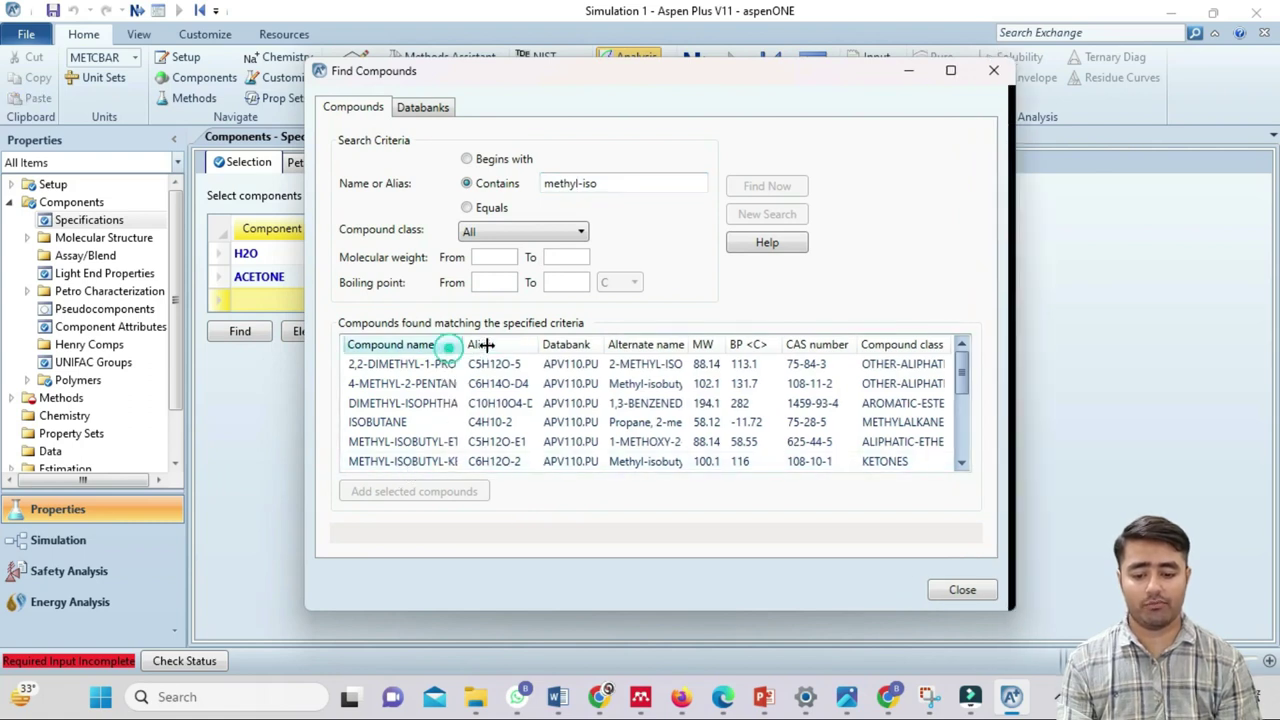
left_click(503, 463)
left_click(445, 502)
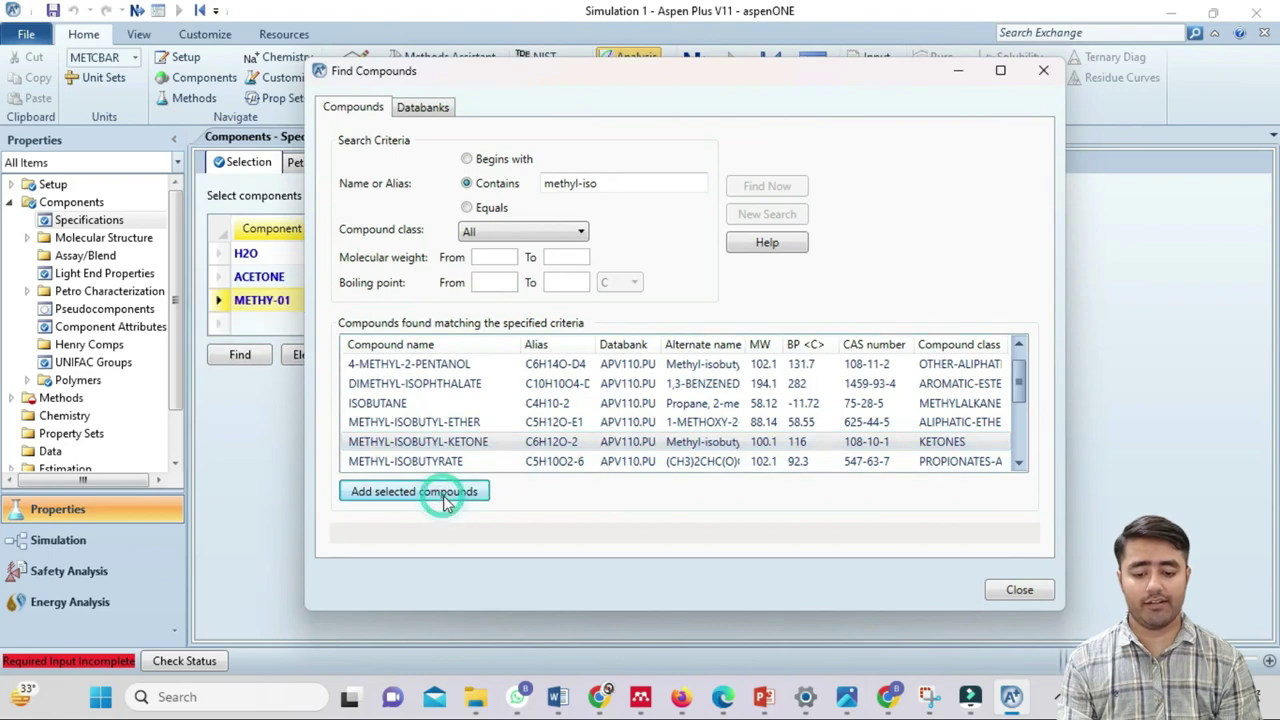
left_click(1019, 589)
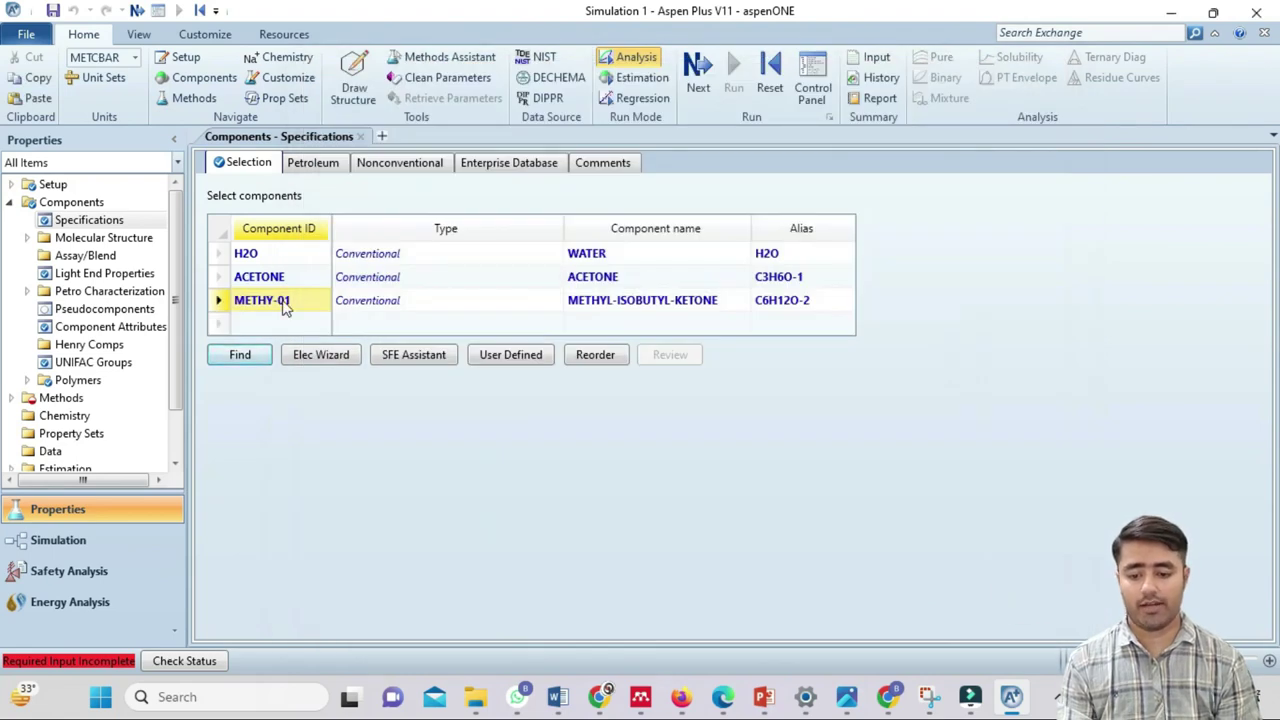
left_click(267, 297)
type("MIB")
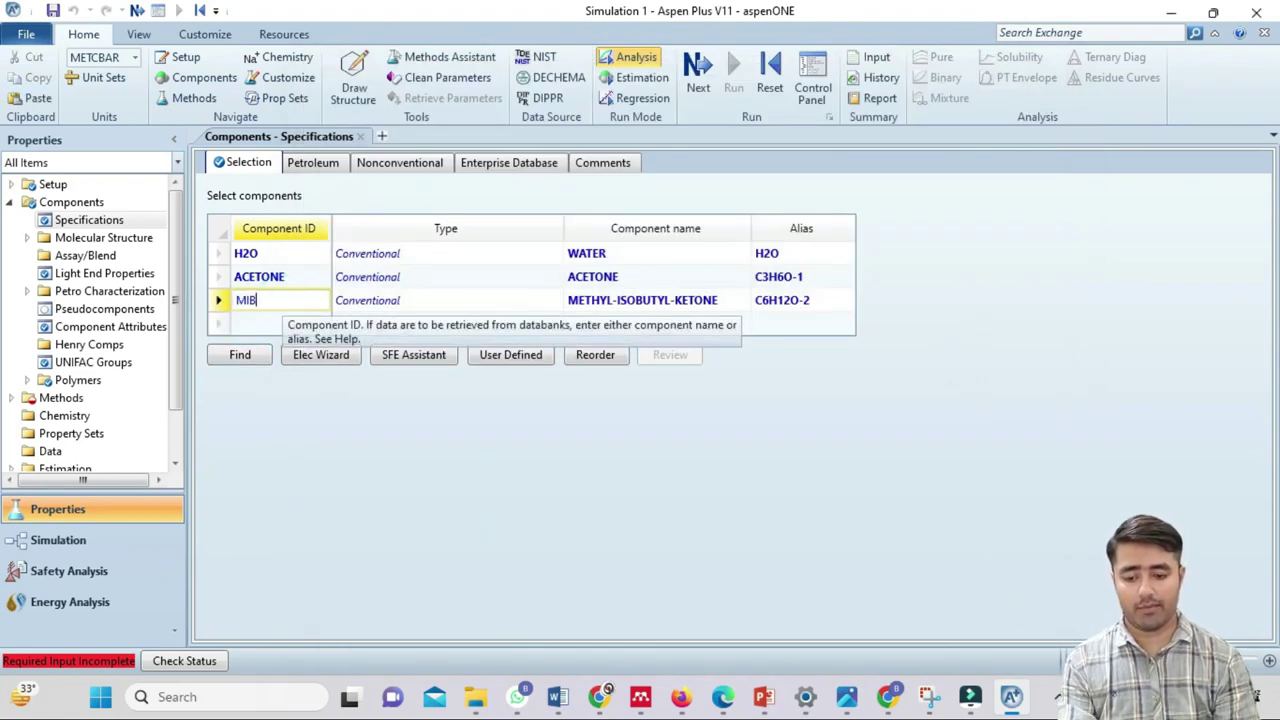
type("K")
key("Return")
key("Return")
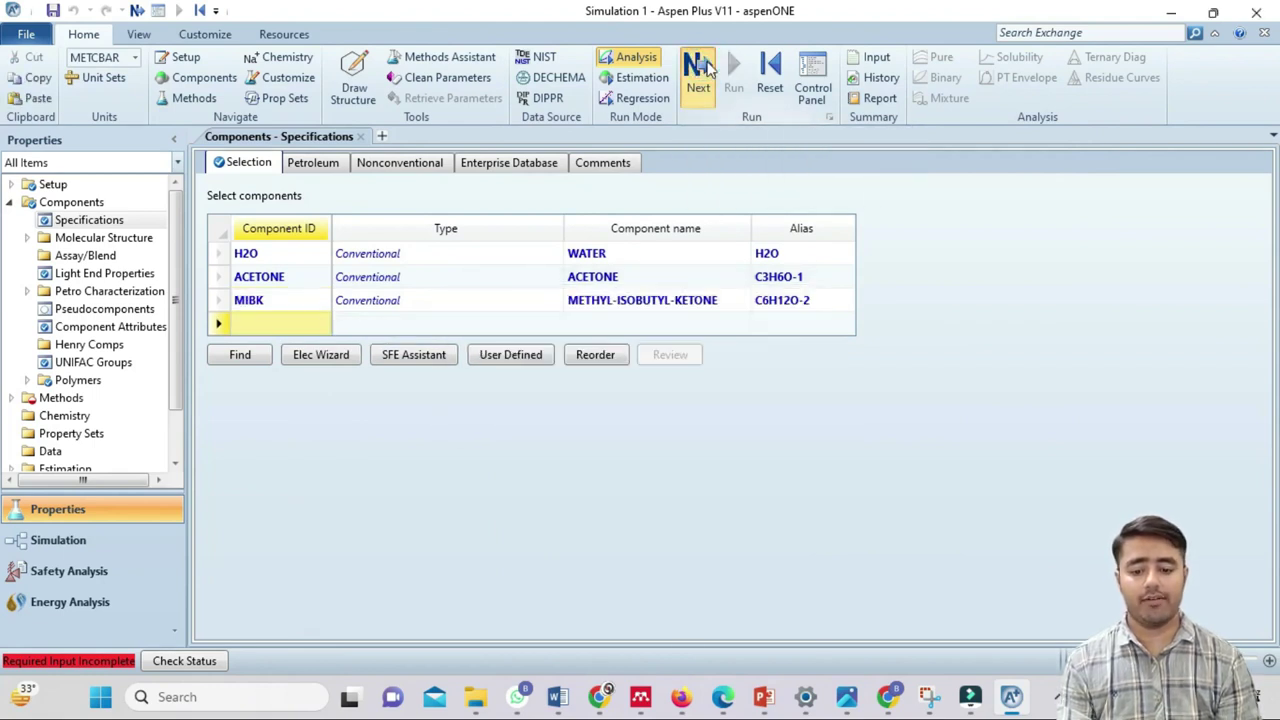
On the Methods specifications, choose NRTL as the base property method
left_click(704, 66)
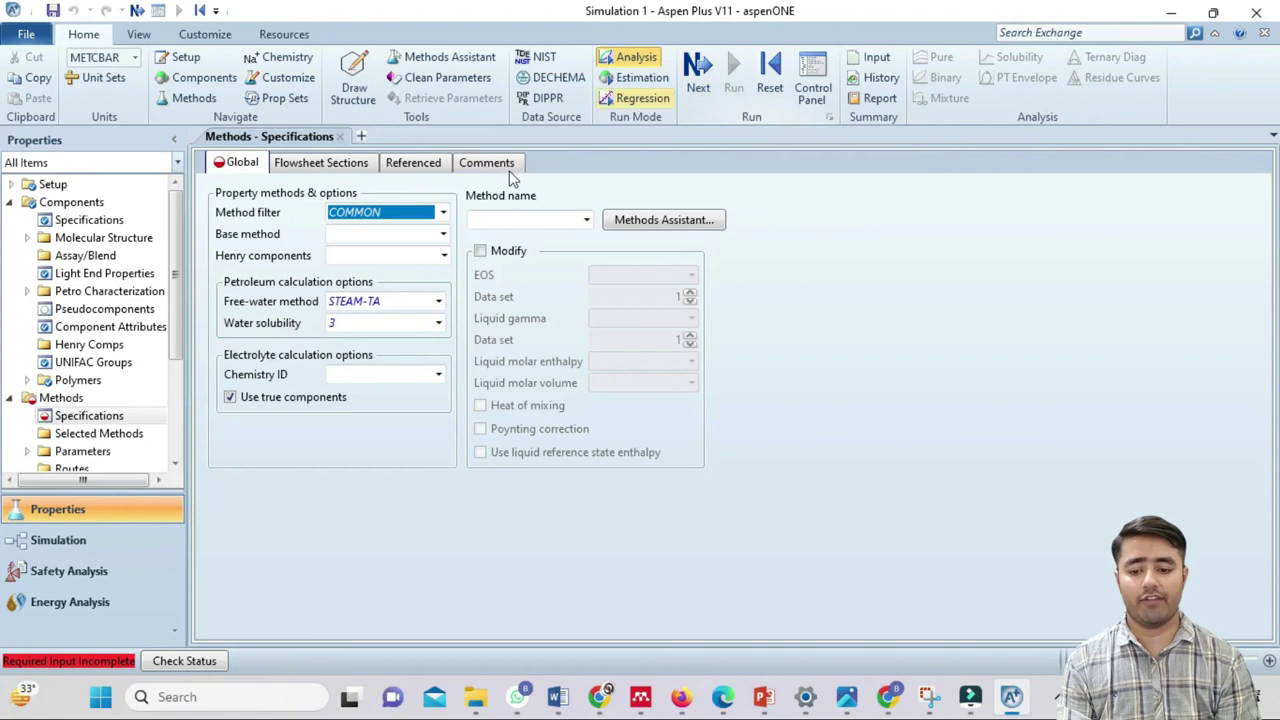
left_click(443, 234)
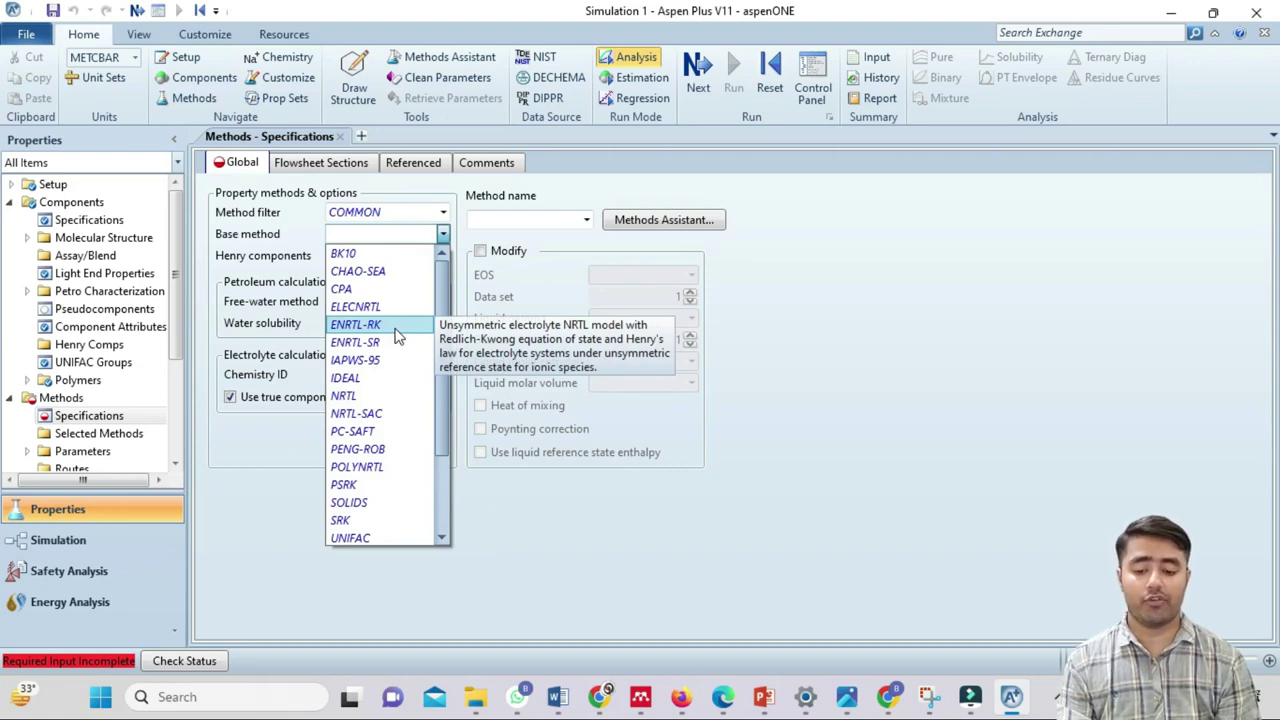
left_click(795, 374)
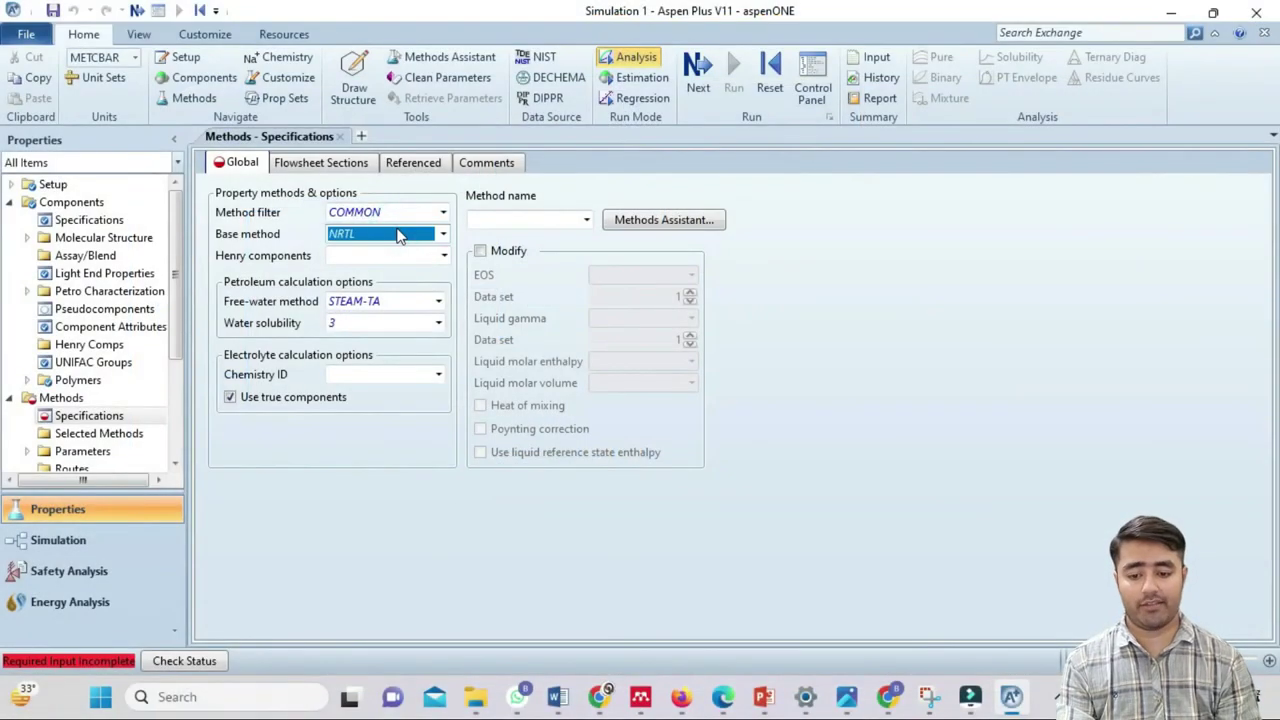
key("Return")
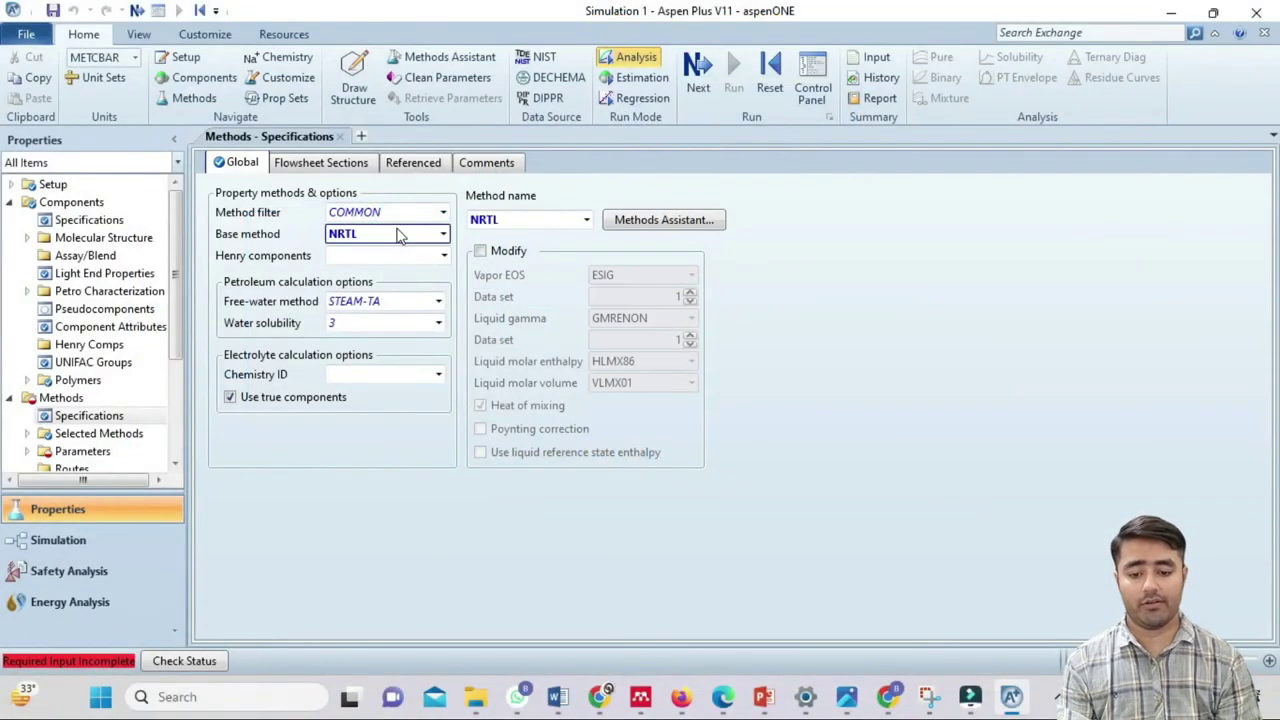
Review the NRTL binary parameters, keeping APV110 VLE-IG as the H2O/MIBK source
left_click(697, 75)
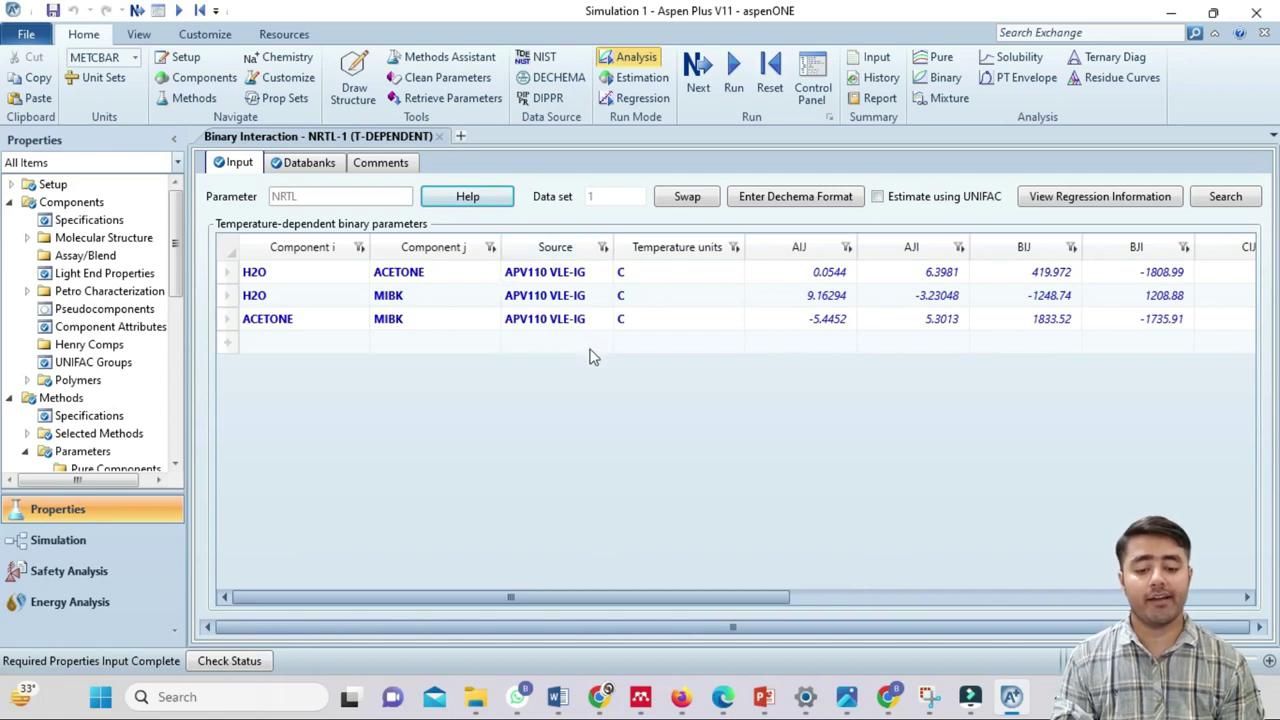
left_click(603, 297)
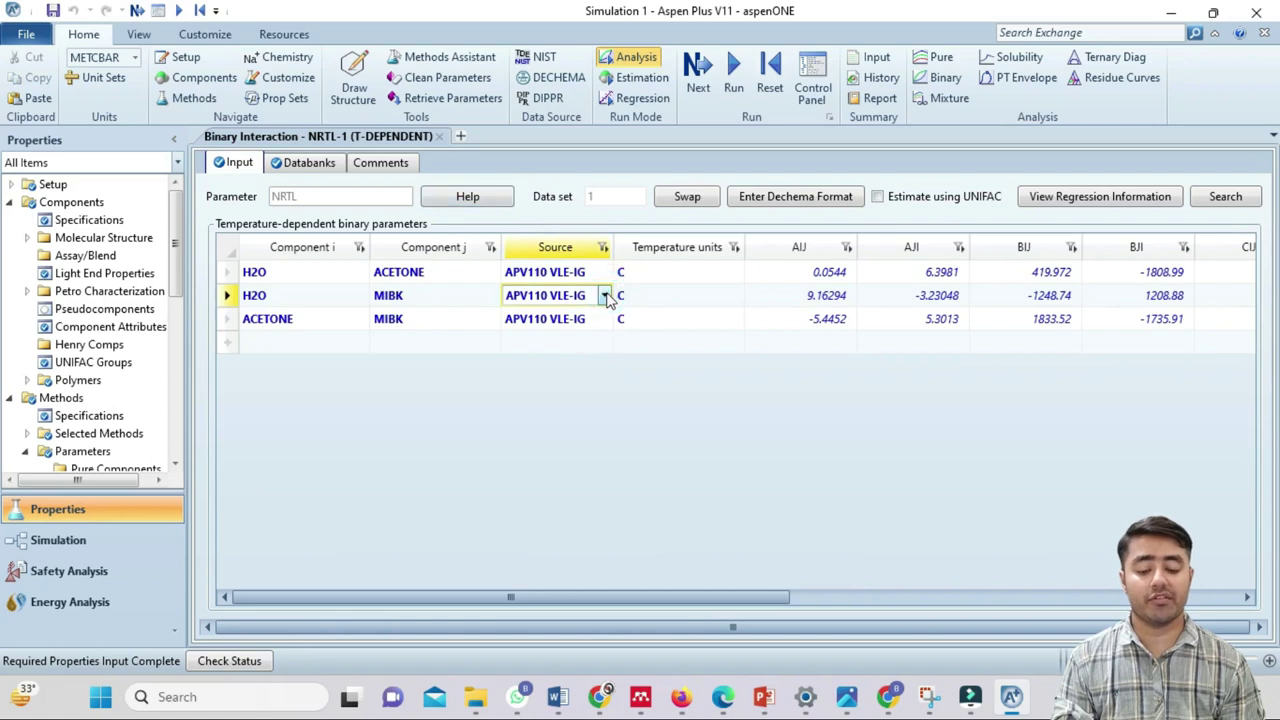
left_click(604, 295)
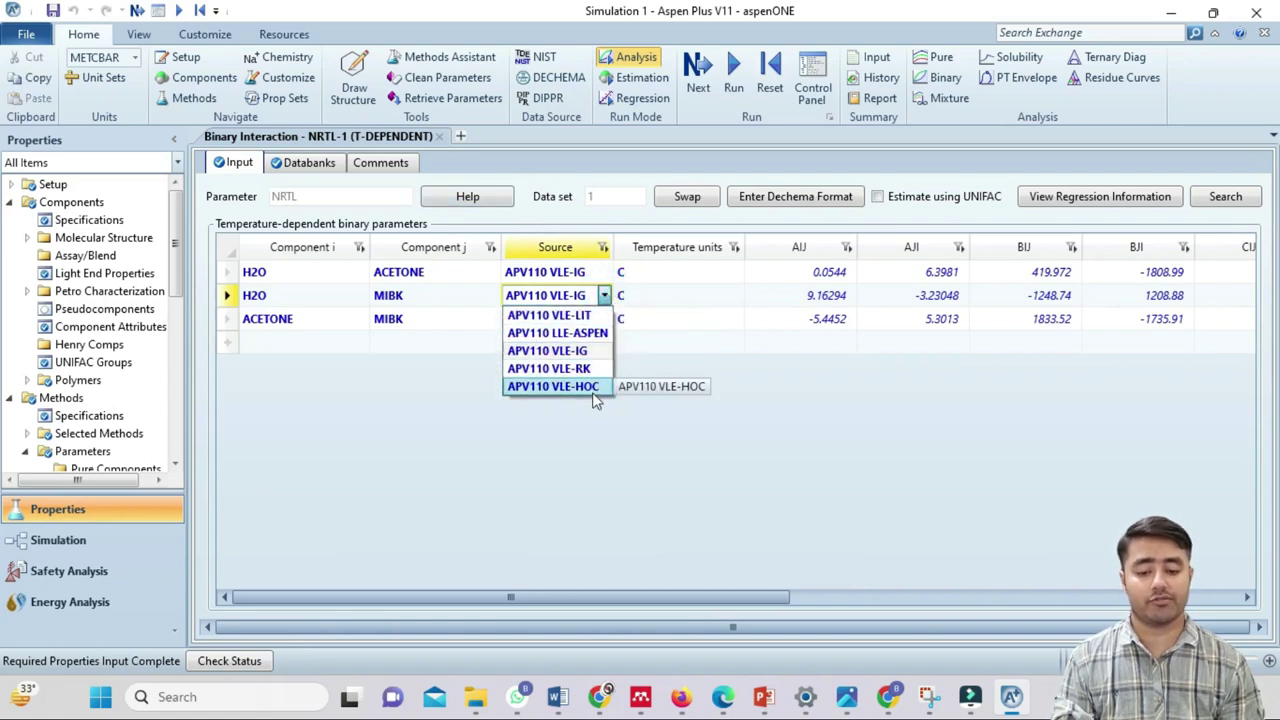
left_click(502, 530)
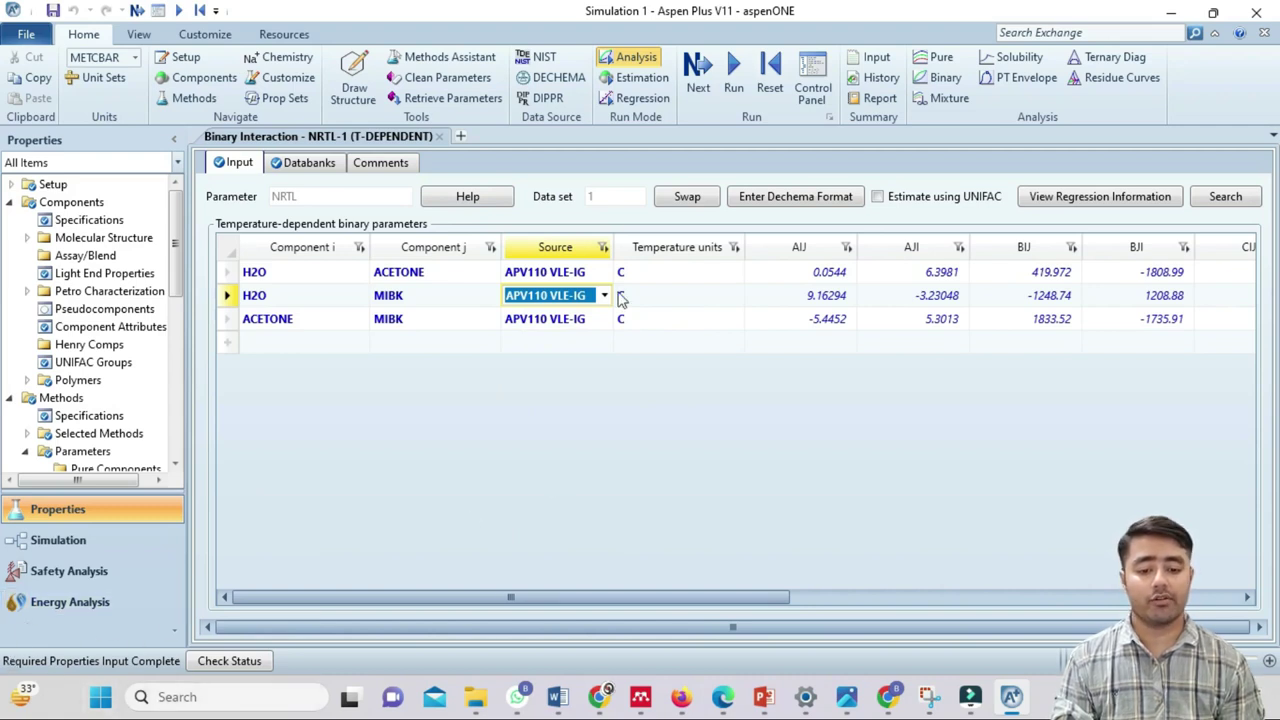
Run the properties with UNIFAC estimation of missing parameters, then switch to the Simulation flowsheet
left_click(736, 95)
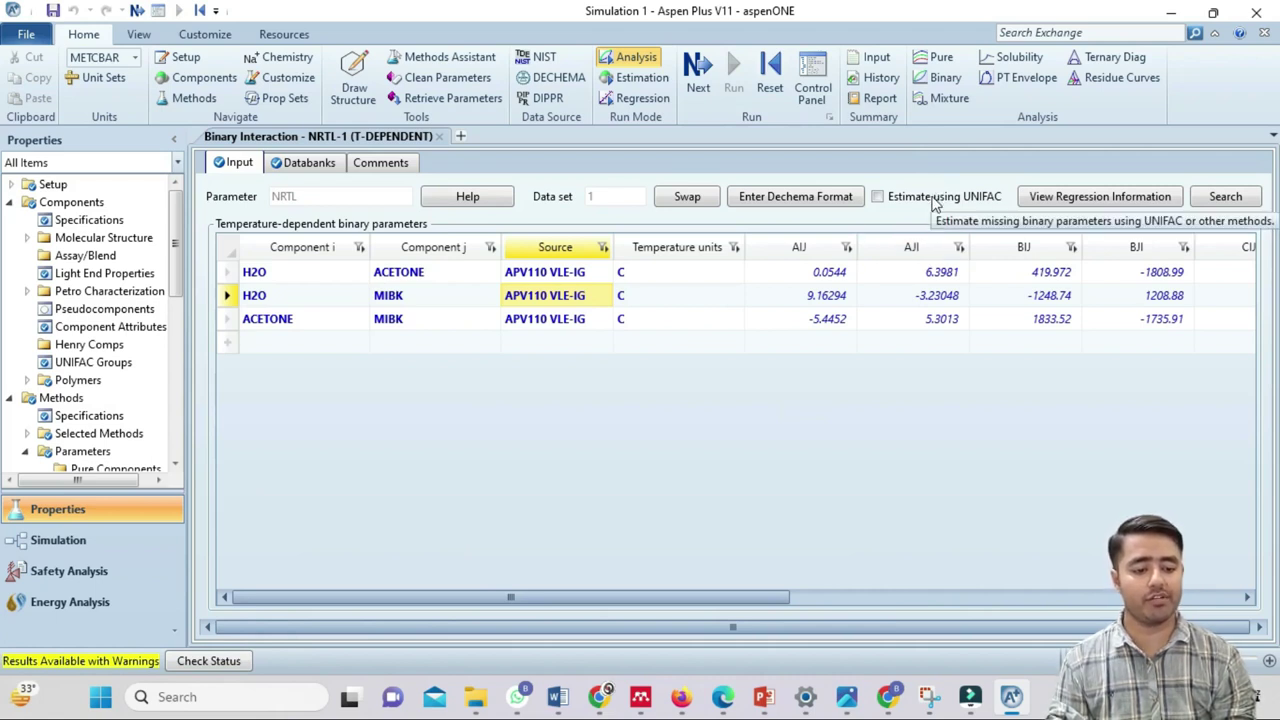
left_click(877, 197)
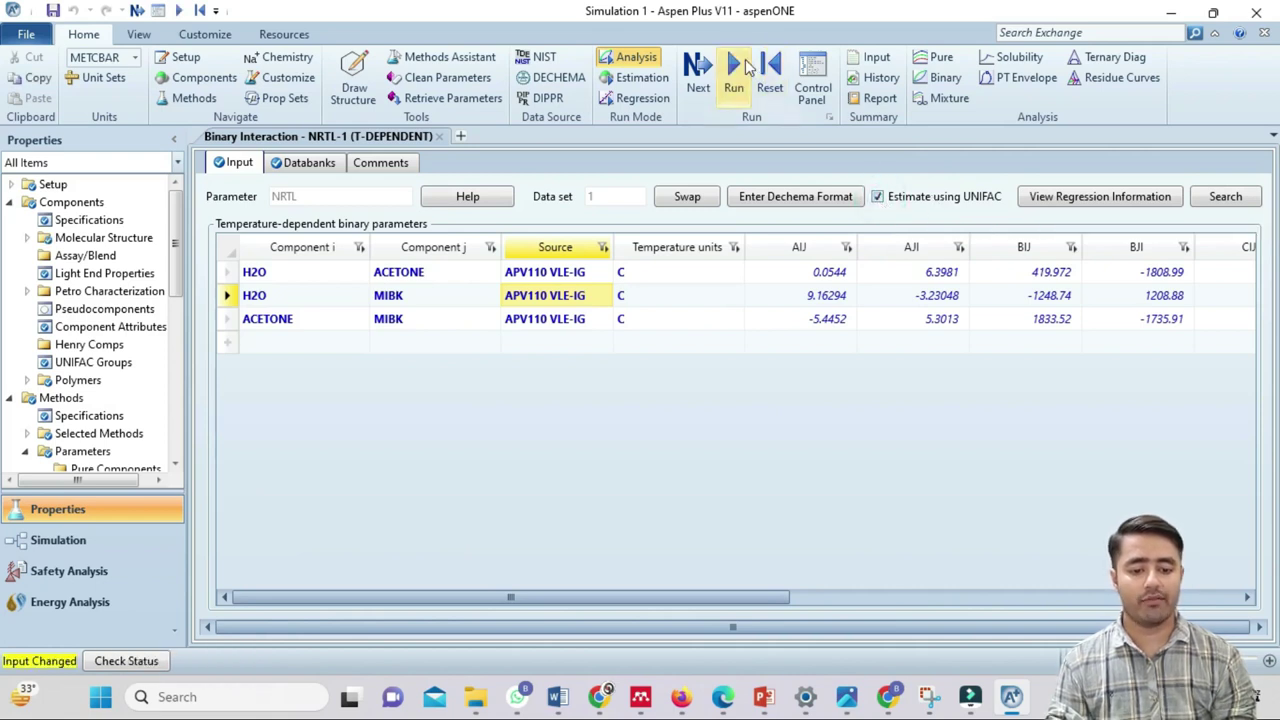
left_click(745, 66)
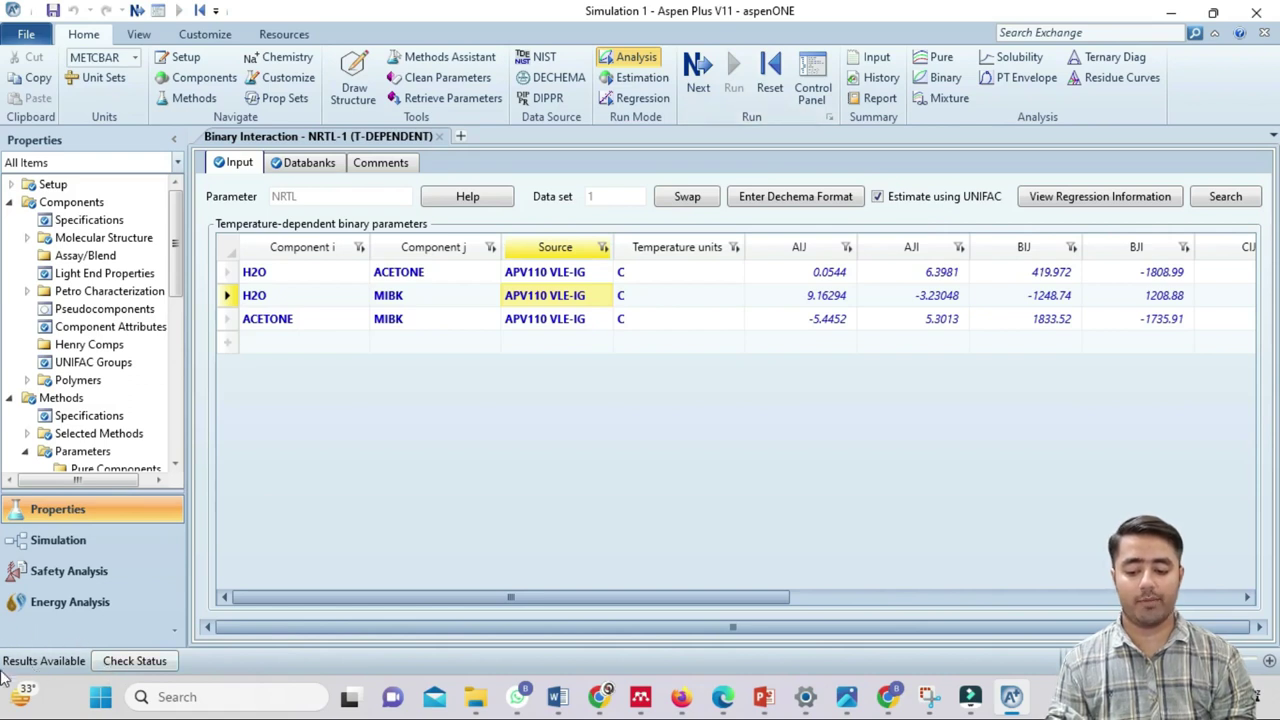
left_click(142, 540)
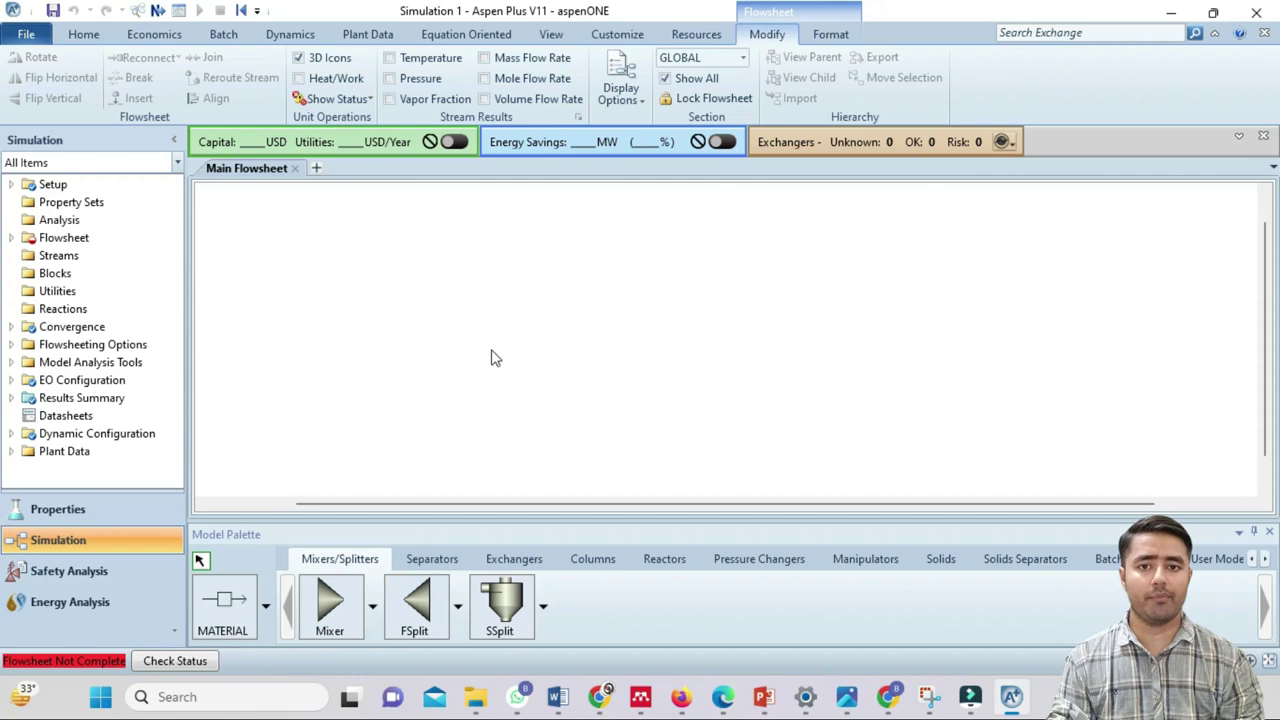
Place mixer B1 with feed streams S1 and S2 and outlet stream S3
left_click(329, 610)
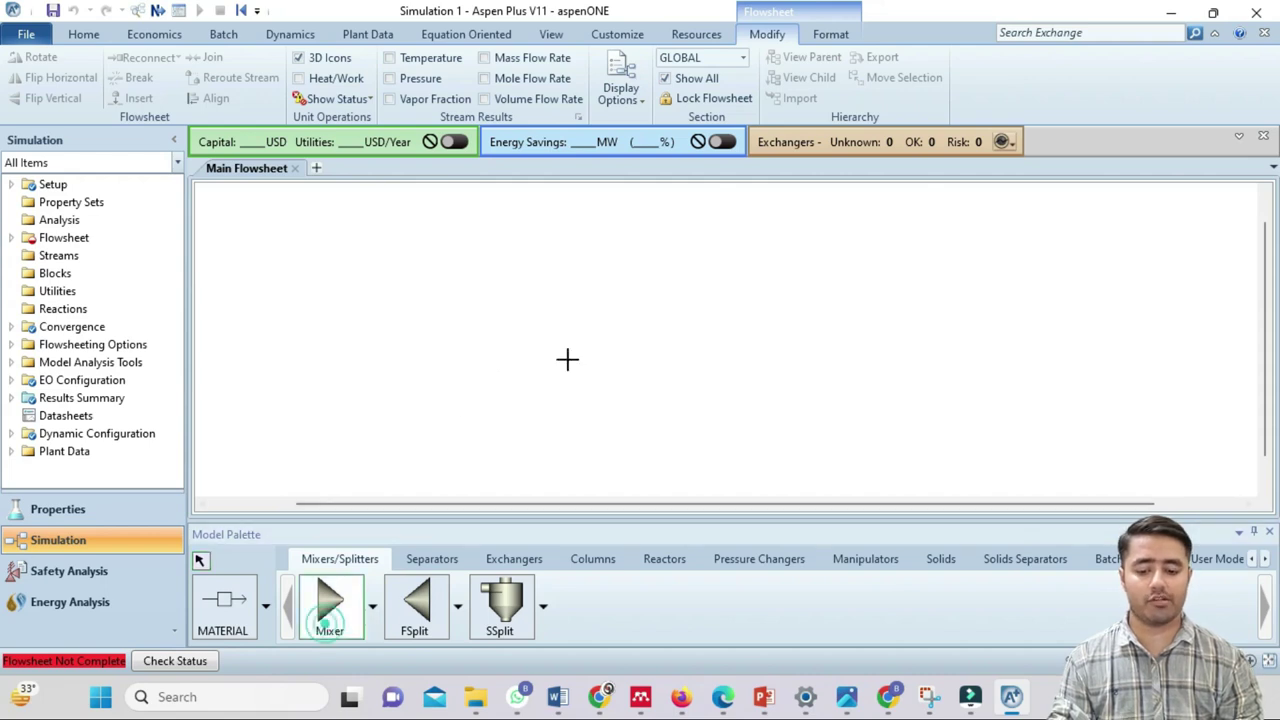
left_click(584, 316)
left_click(538, 297)
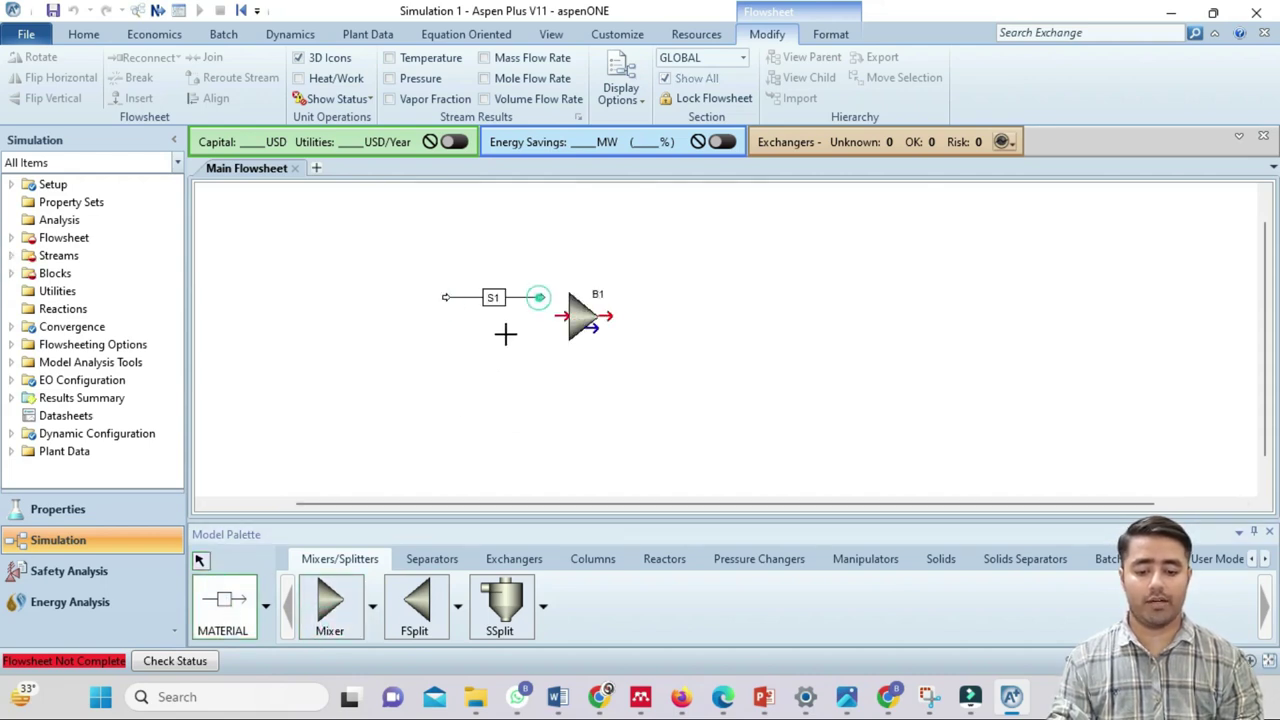
left_click(446, 363)
left_click(540, 363)
left_click(640, 317)
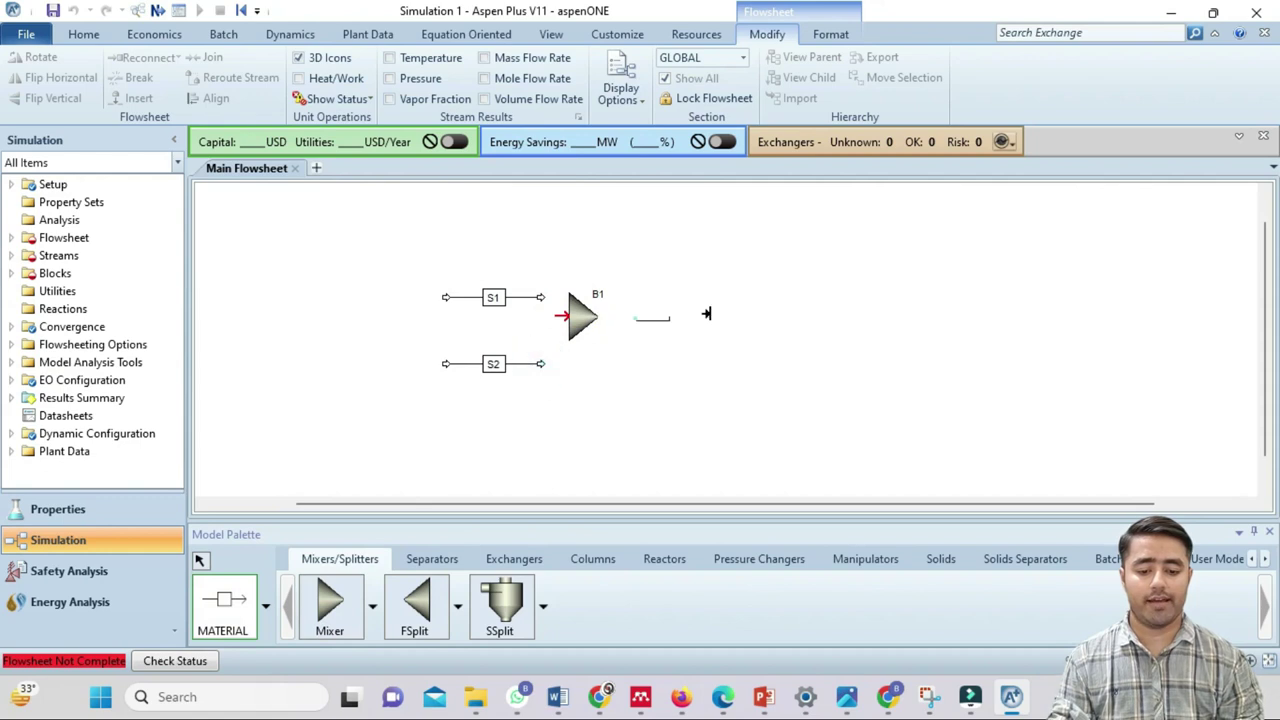
left_click(736, 317)
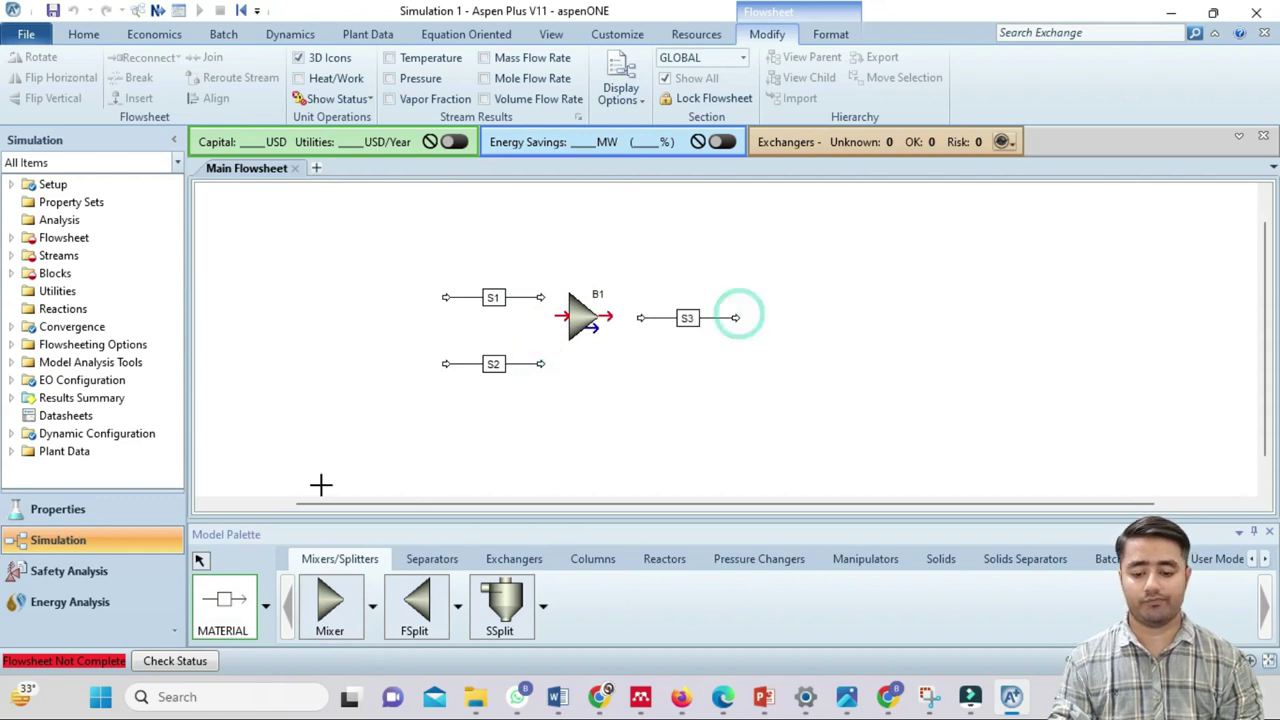
Reconnect S1 as a mixer feed and S3 to the mixer's outlet
right_click(514, 297)
left_click(800, 563)
left_click(568, 300)
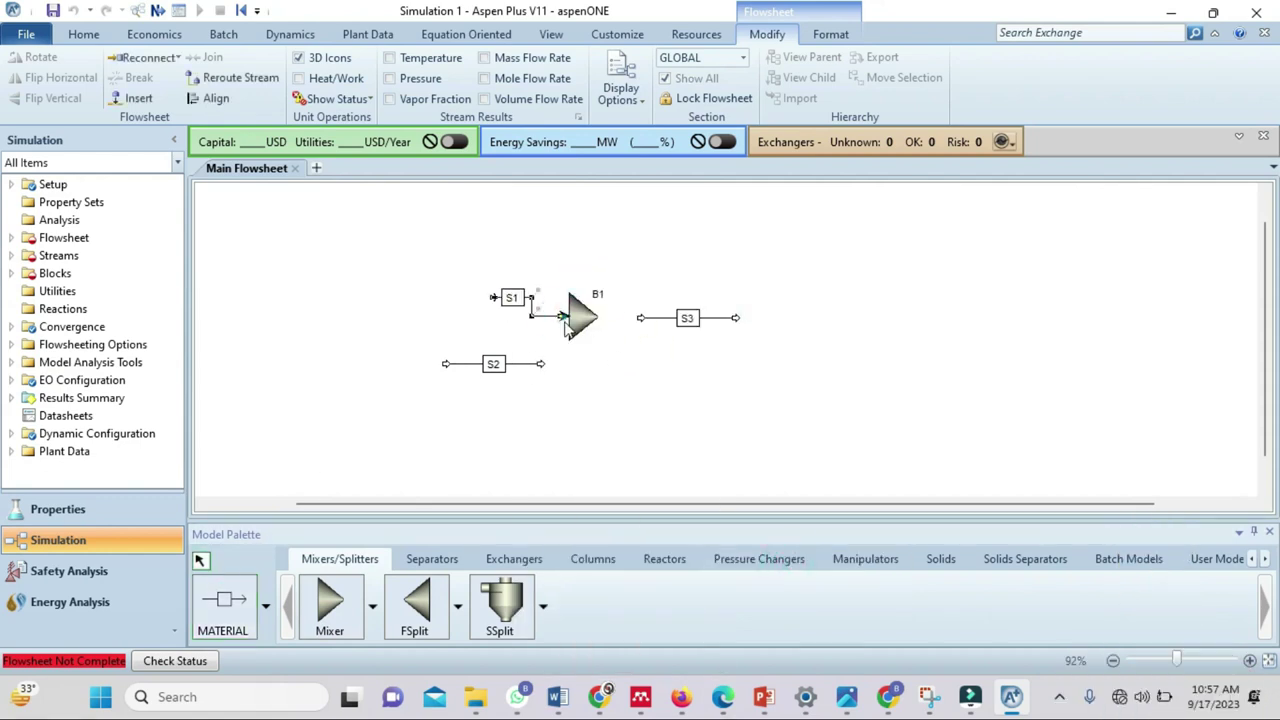
right_click(528, 297)
left_click(806, 277)
left_click(580, 378)
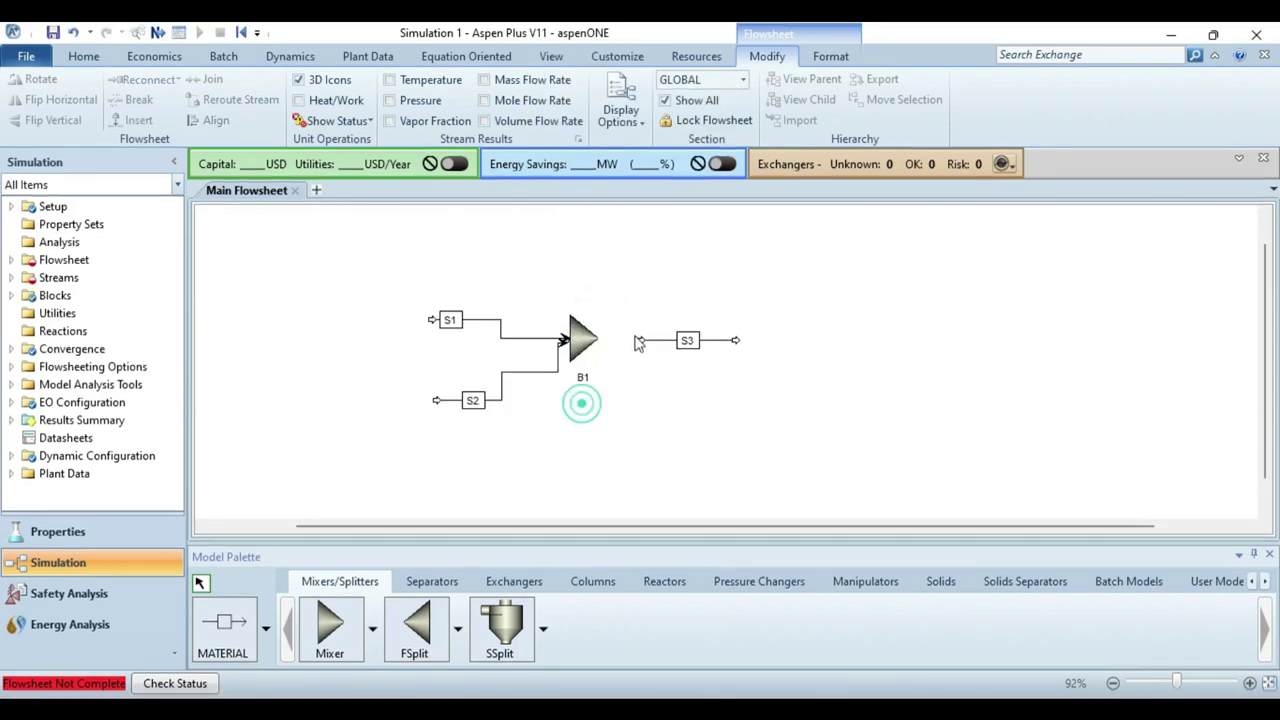
right_click(640, 318)
left_click(900, 613)
left_click(628, 362)
right_click(628, 340)
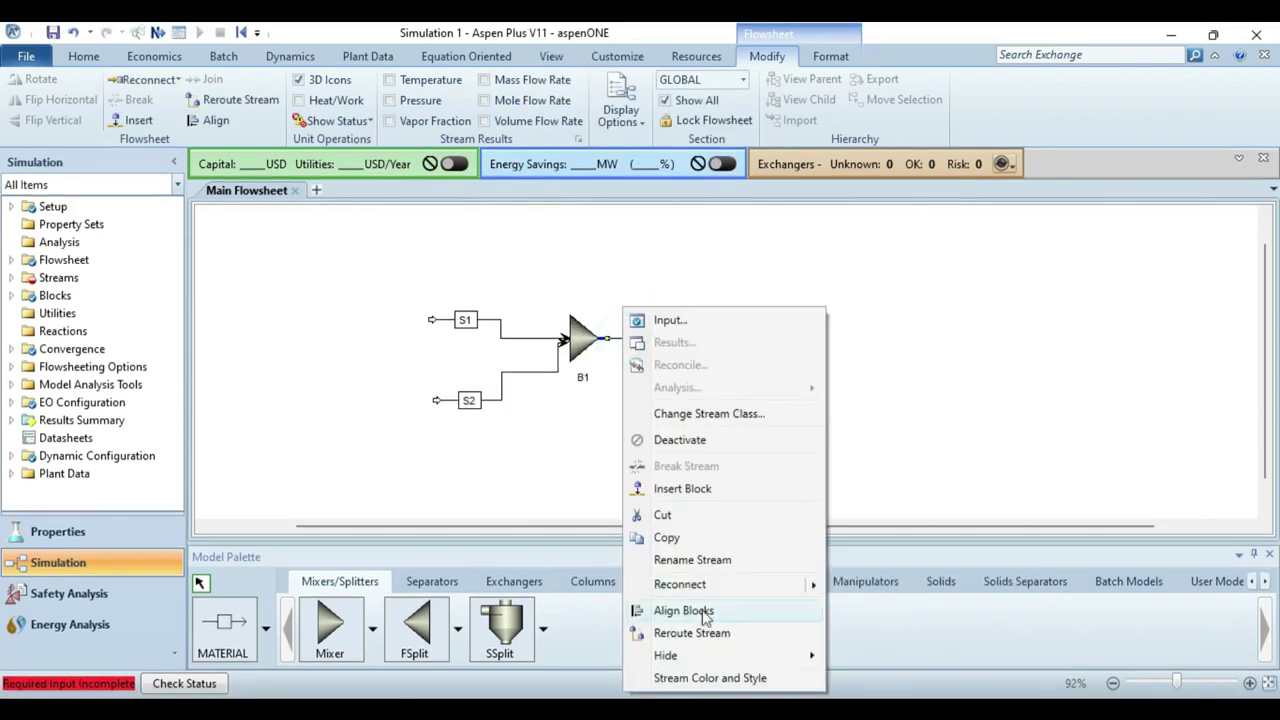
key("Escape")
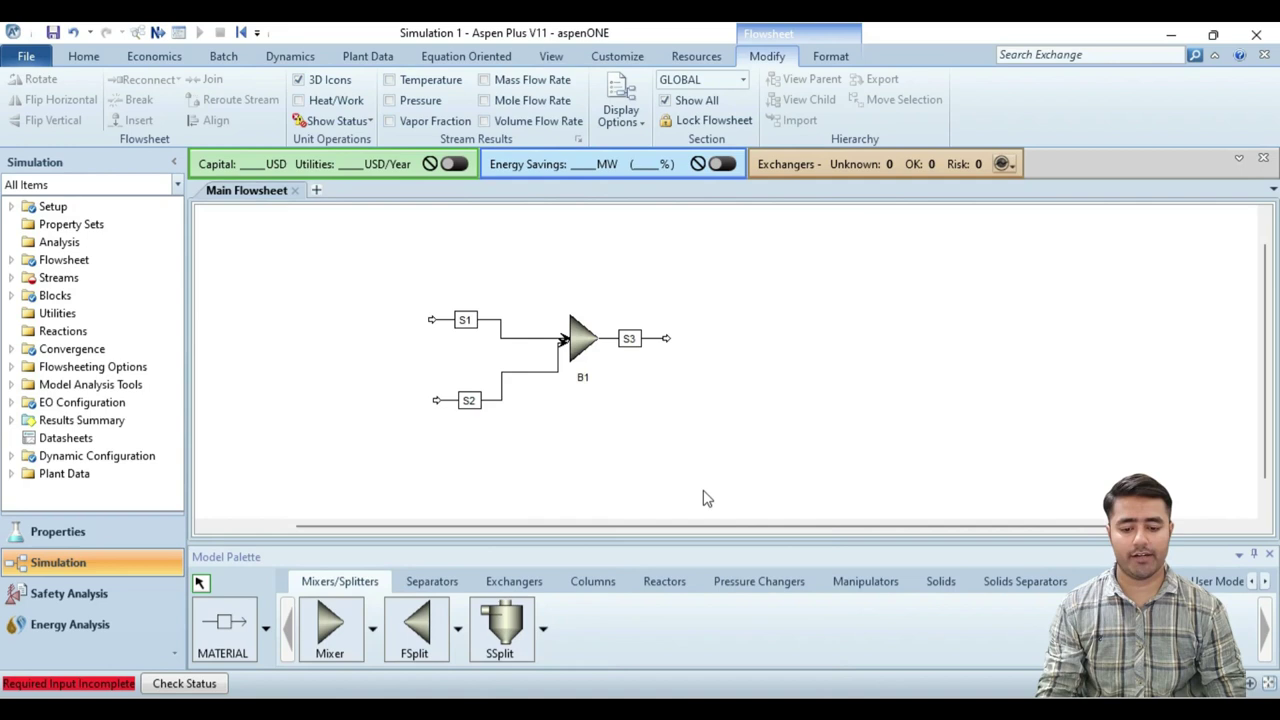
Rename feed streams S1 to MIBK1 and S2 to W+A
left_click(470, 322)
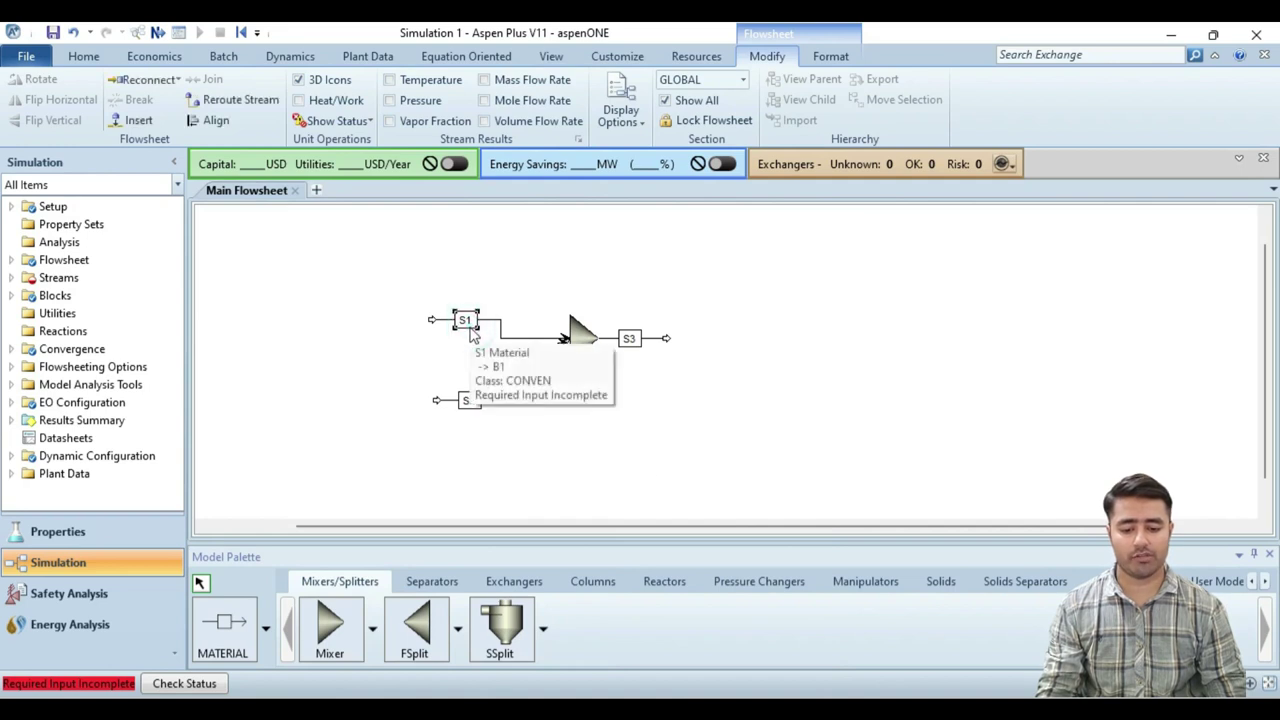
left_click(465, 319)
type("MIBK1")
left_click(466, 396)
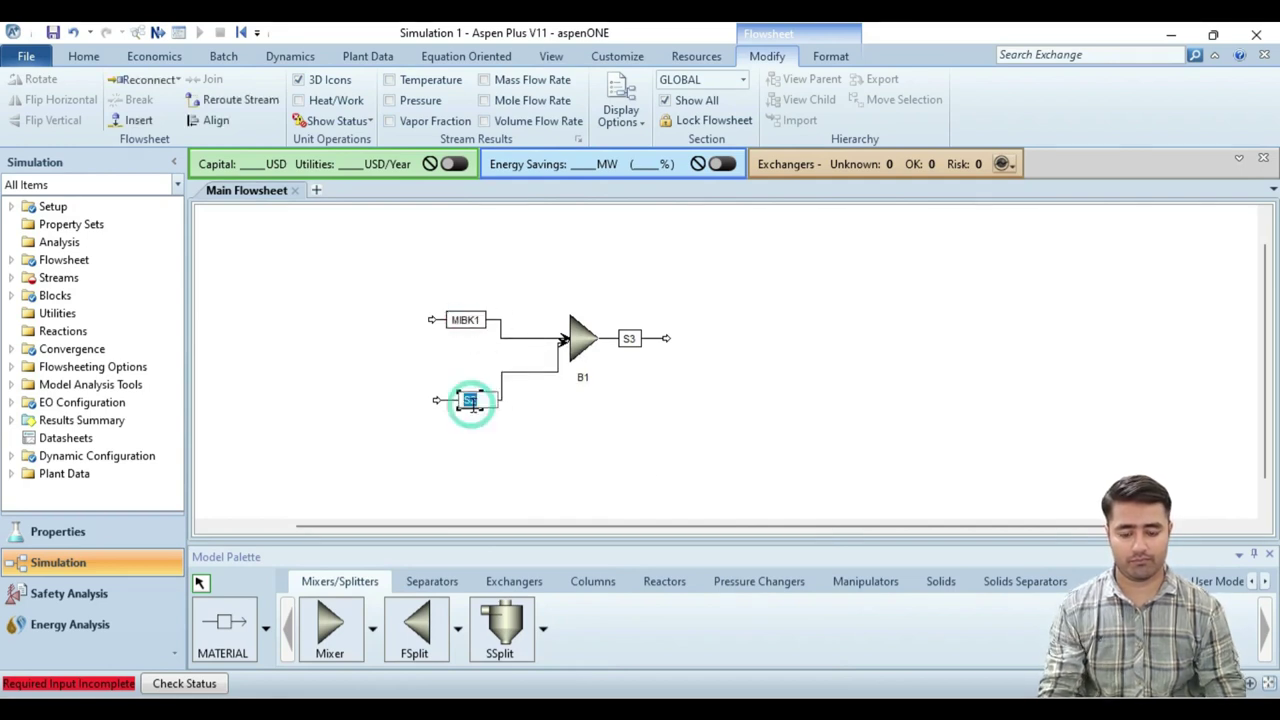
left_click(470, 400)
type("W+A")
key("Return")
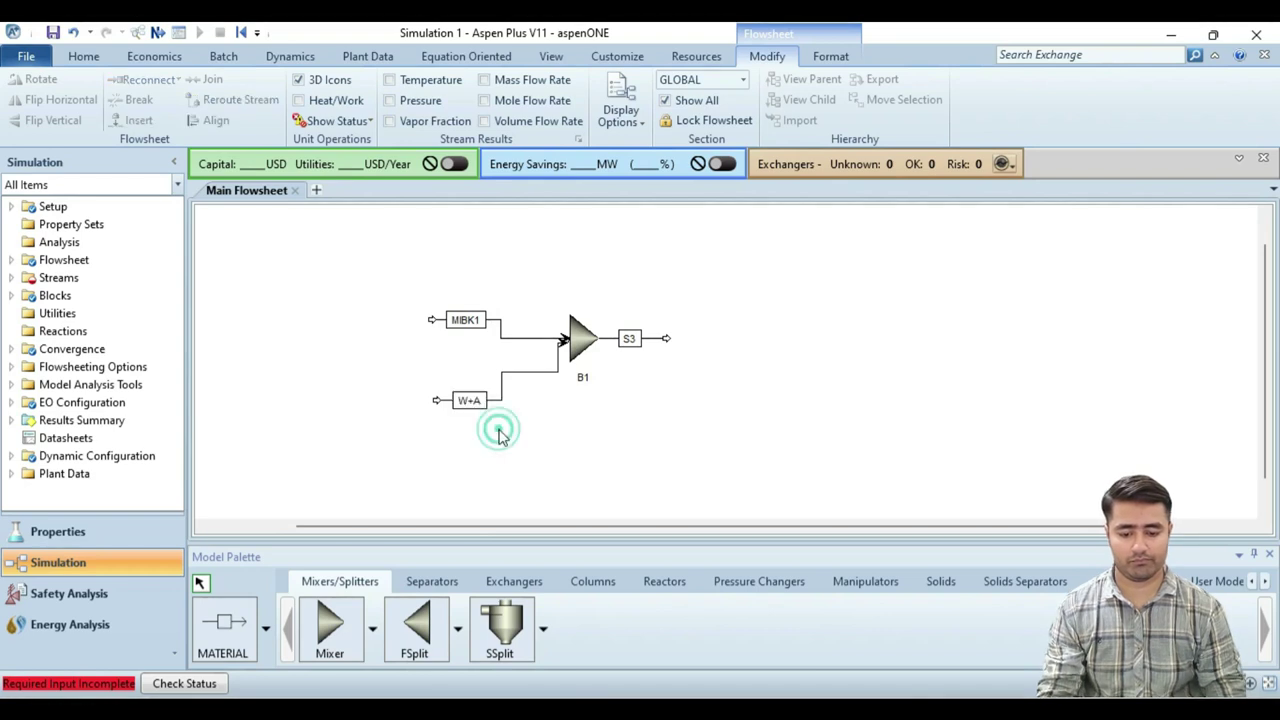
Rename block B1 to MIXER1 and outlet stream S3 to MIX1
left_click(583, 377)
left_click(583, 377)
type("MIXER1")
key("Return")
left_click(628, 338)
left_click(628, 338)
type("MIX1")
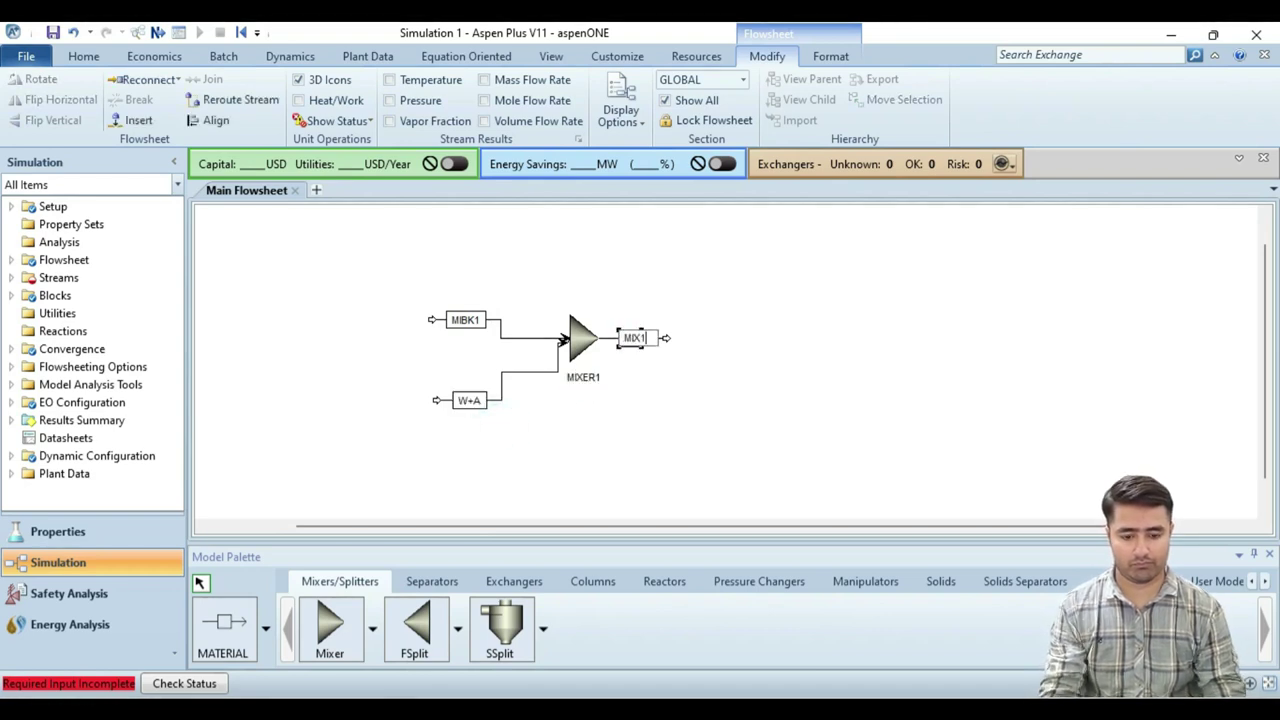
key("Return")
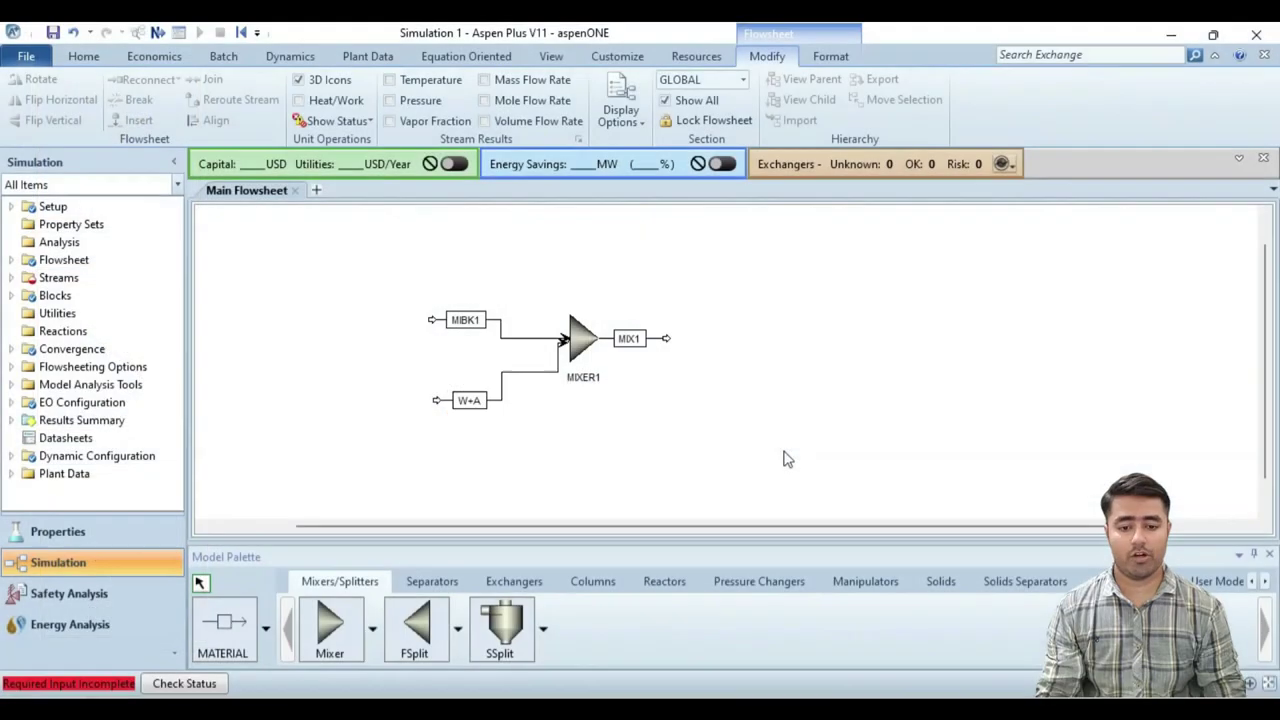
Set the MIBK1 feed to 25 °C, 1 atm and a mass flow of 100 kg/hr
left_click(157, 32)
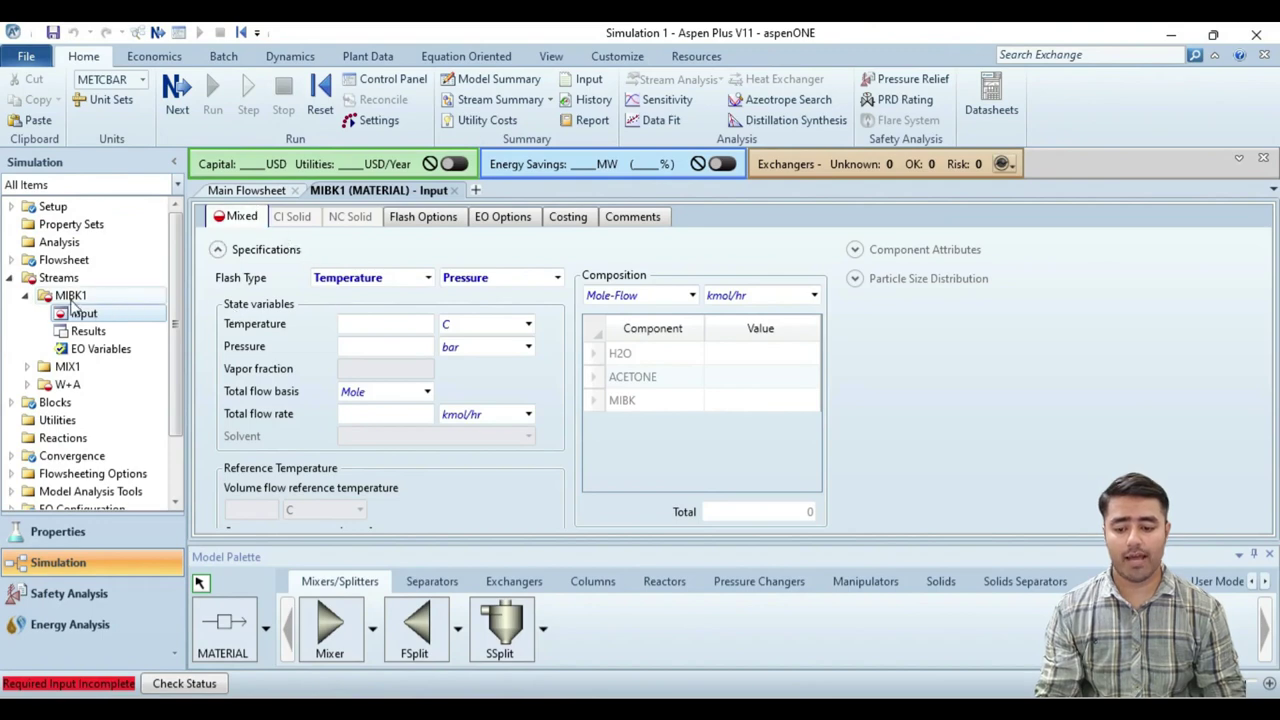
left_click(404, 324)
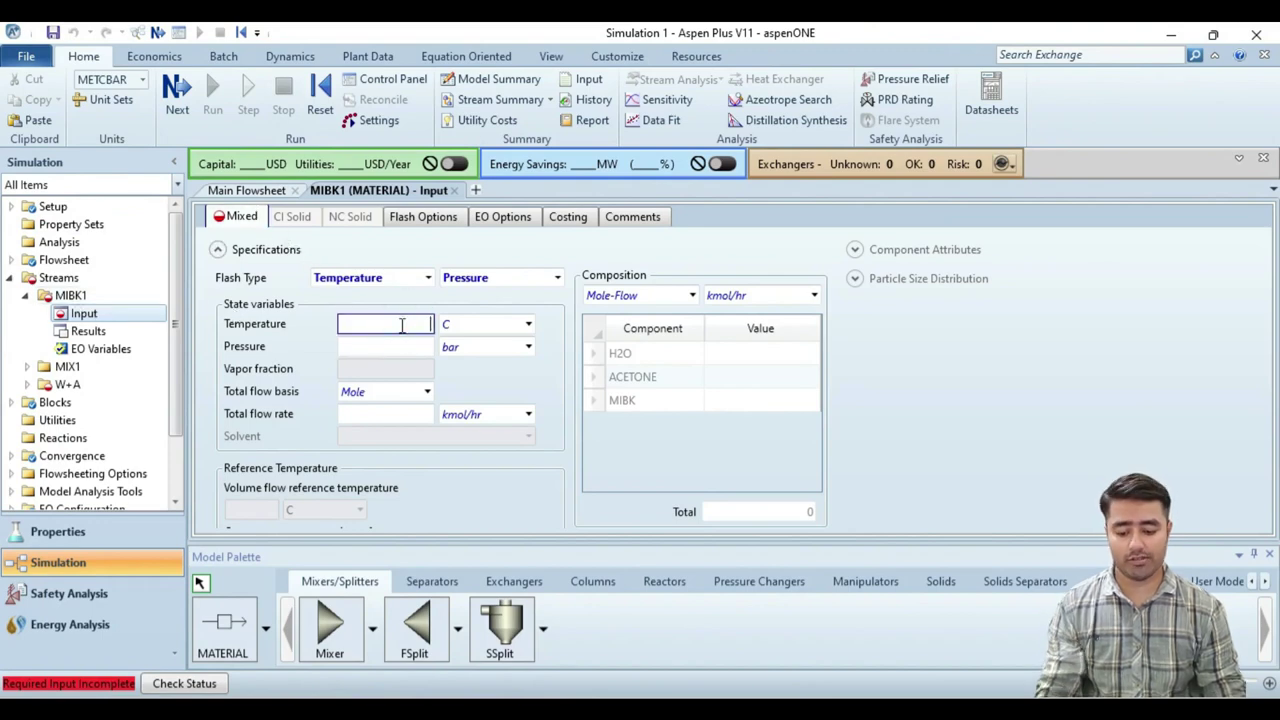
left_click(407, 349)
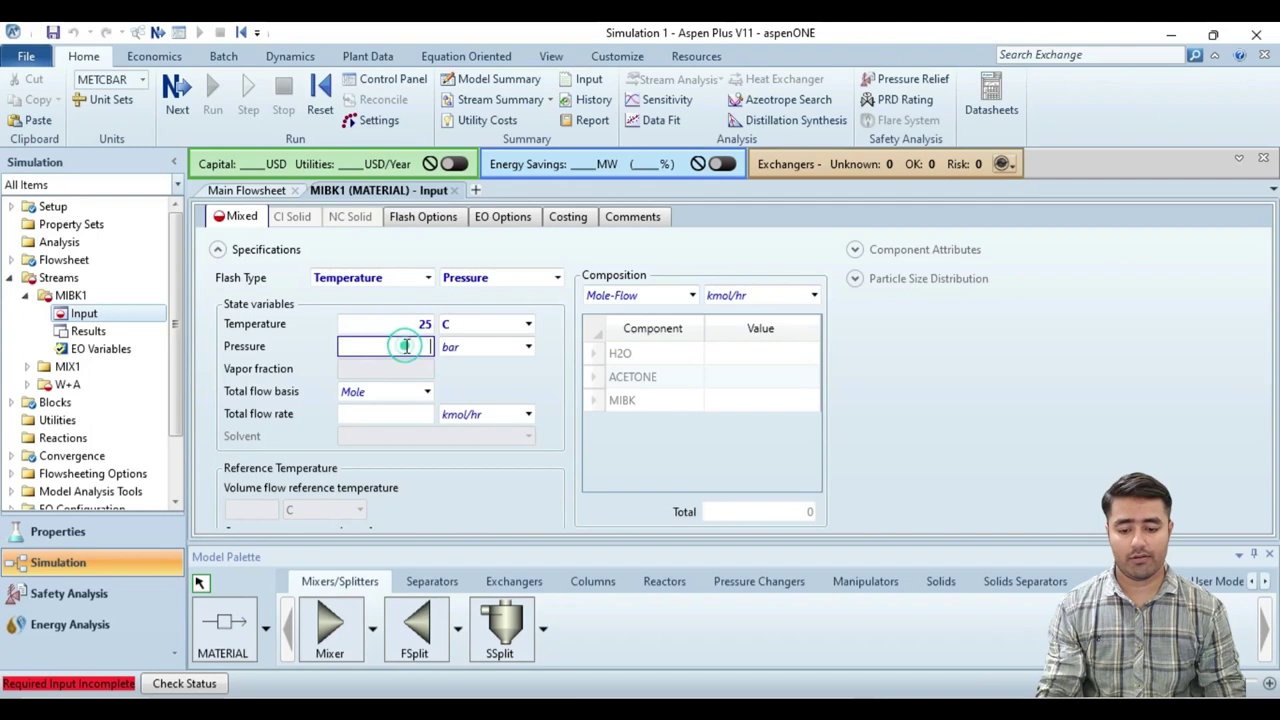
type("1")
key("Tab")
type("atm")
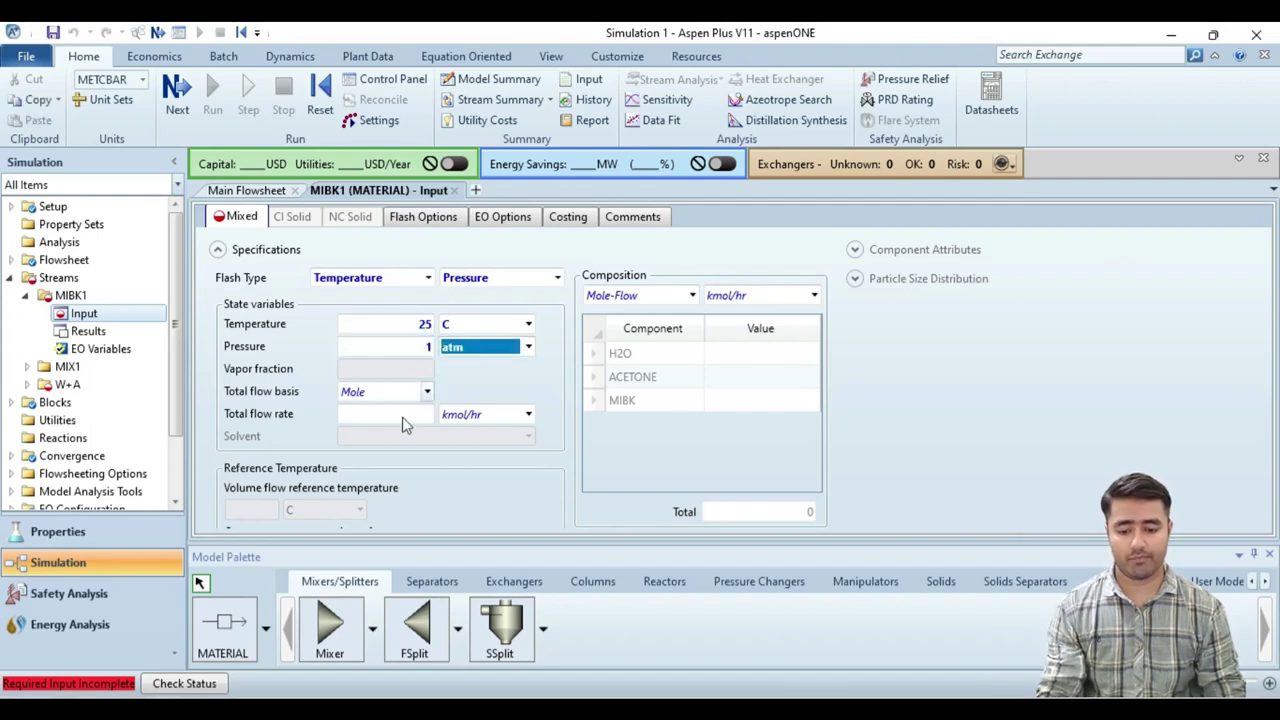
left_click(427, 391)
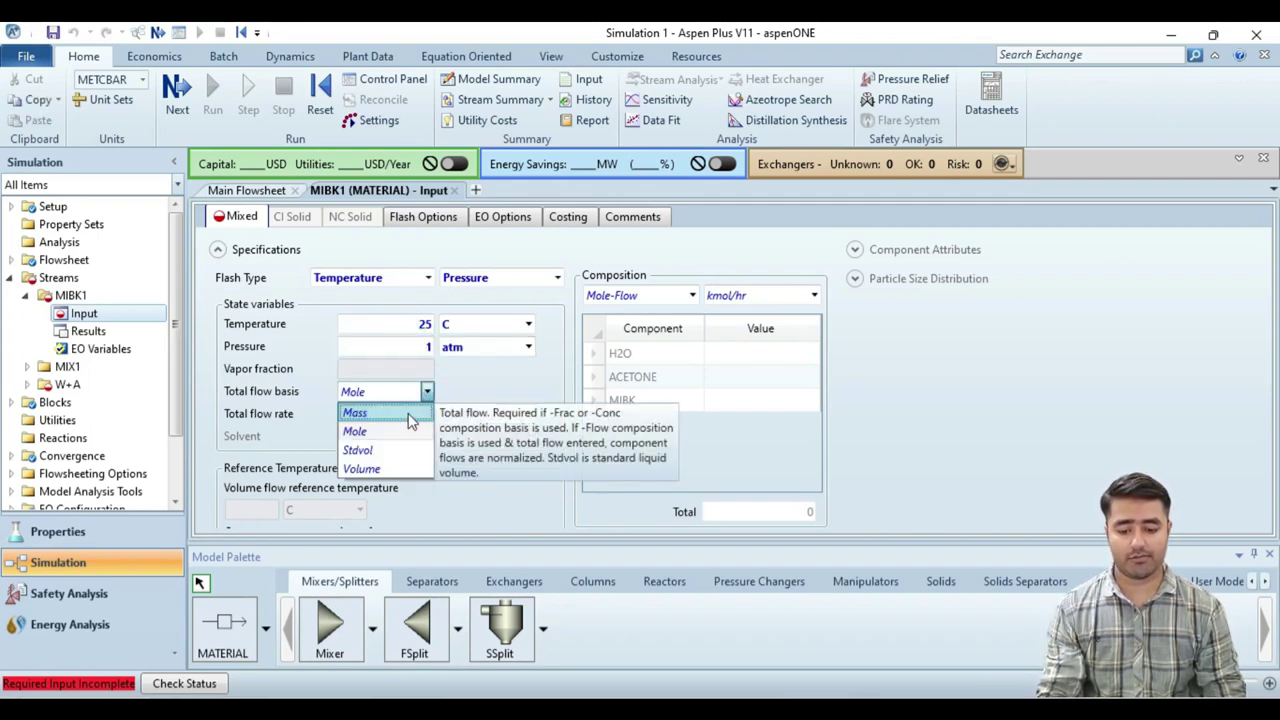
left_click(355, 413)
left_click(405, 413)
type("100")
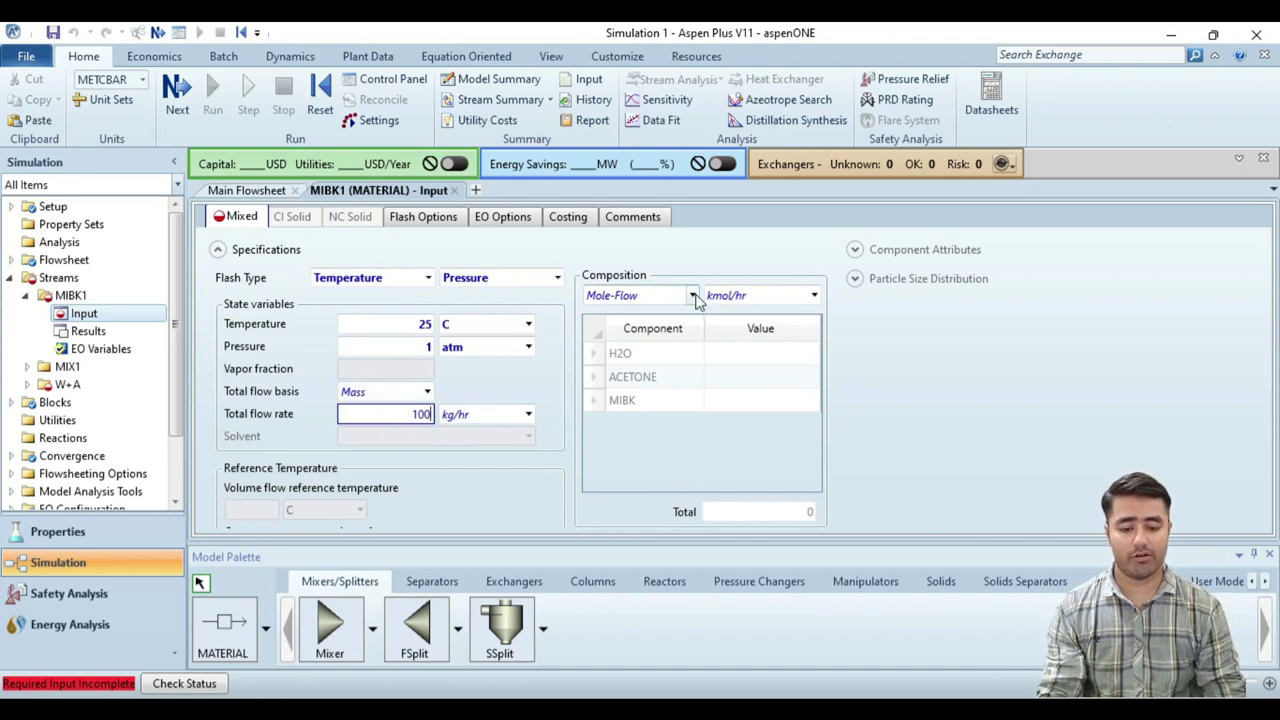
Give MIBK1 a mass-fraction composition with MIBK = 1
left_click(692, 295)
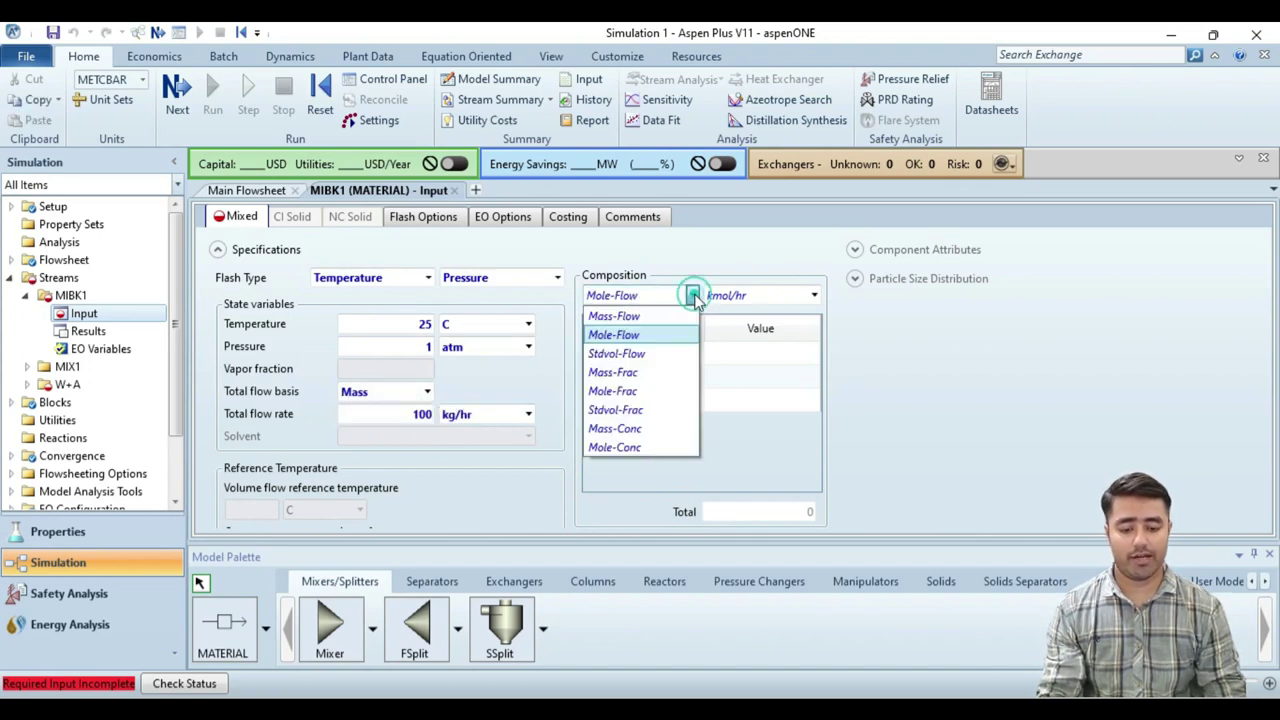
left_click(634, 391)
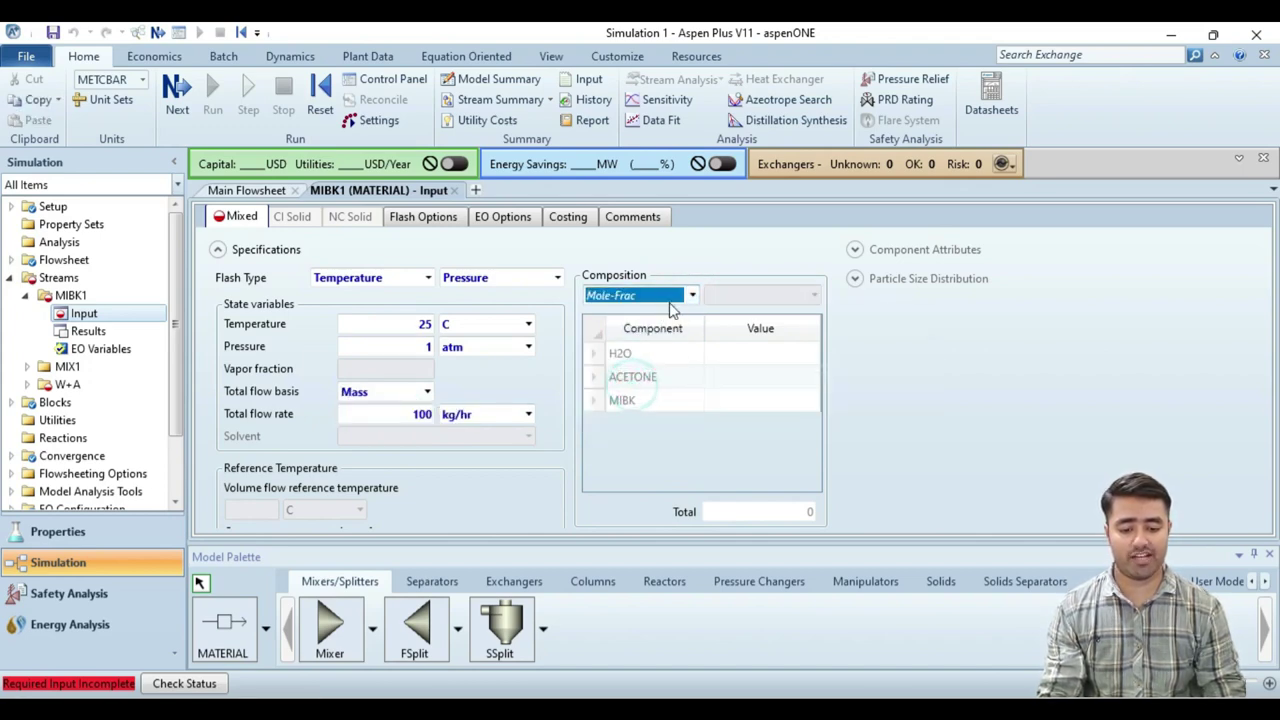
left_click(692, 295)
left_click(647, 372)
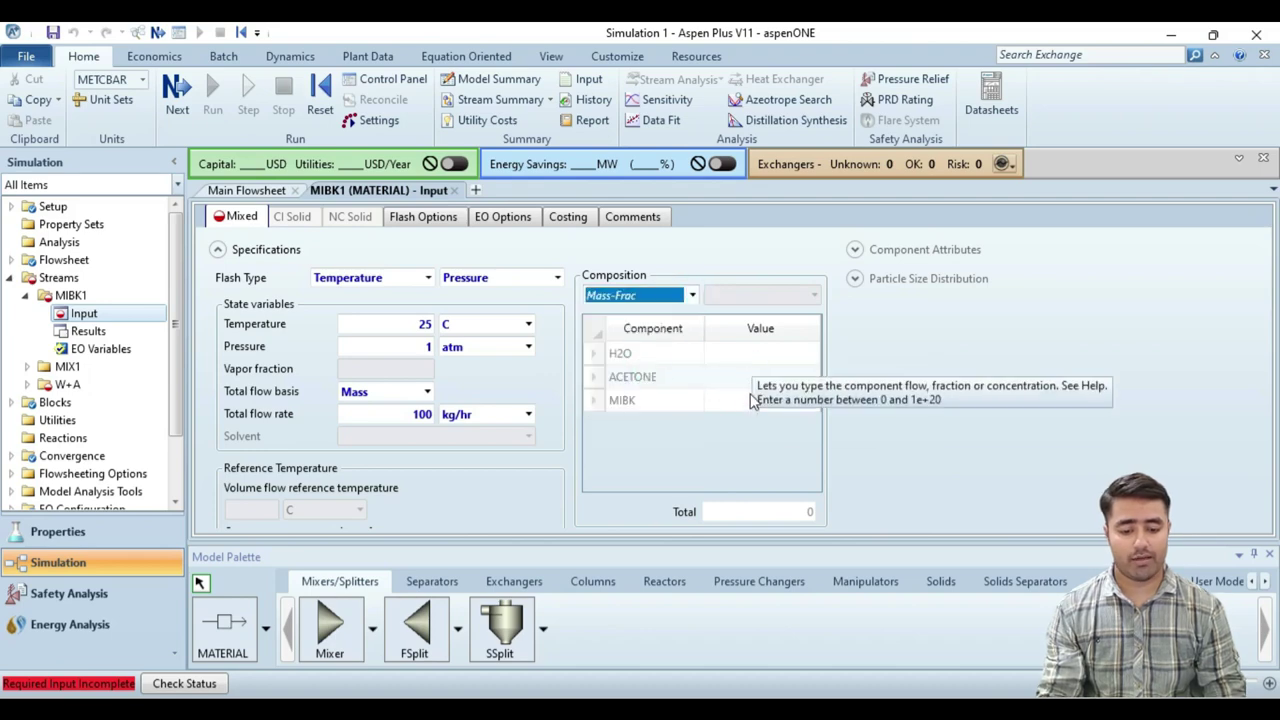
left_click(752, 403)
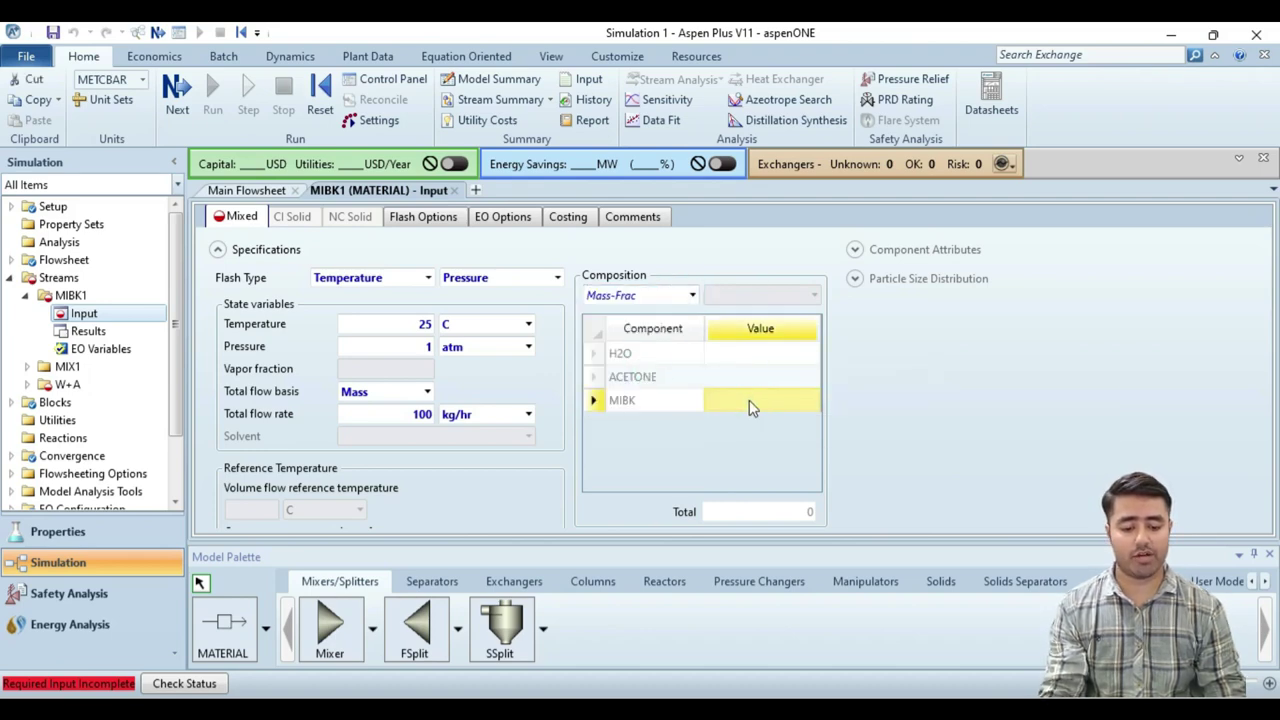
type("1")
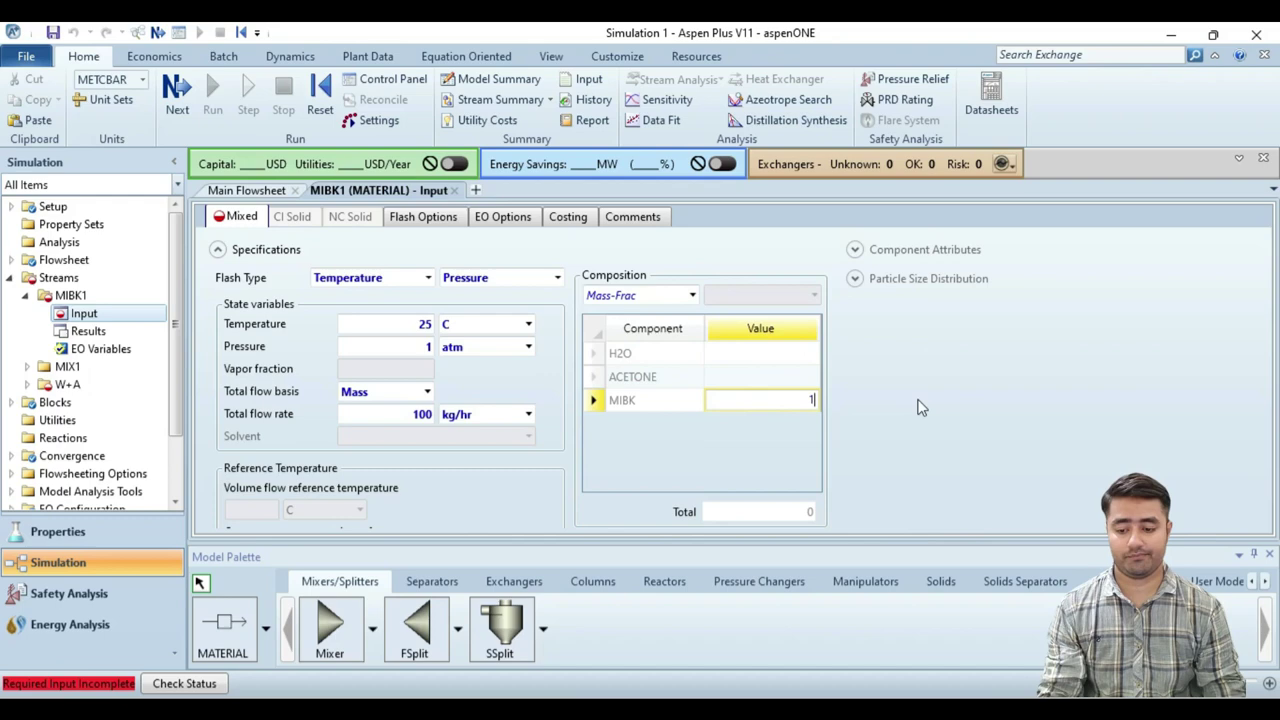
left_click(921, 407)
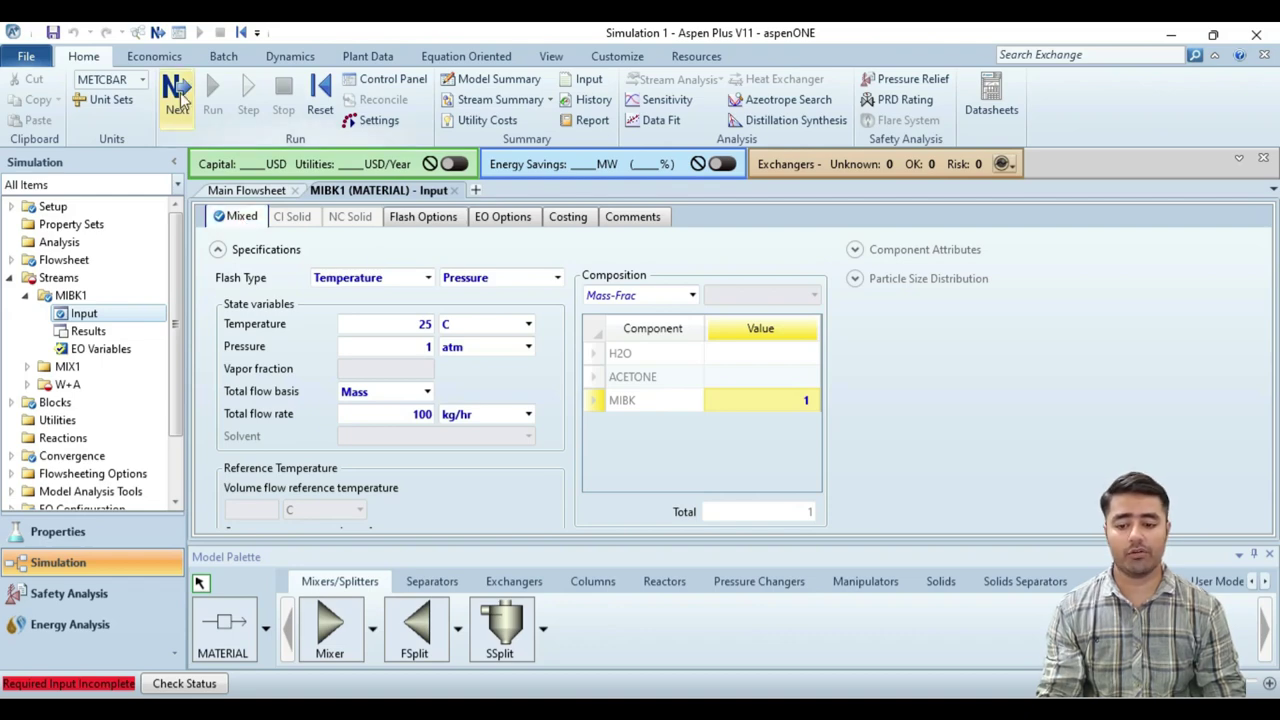
left_click(177, 95)
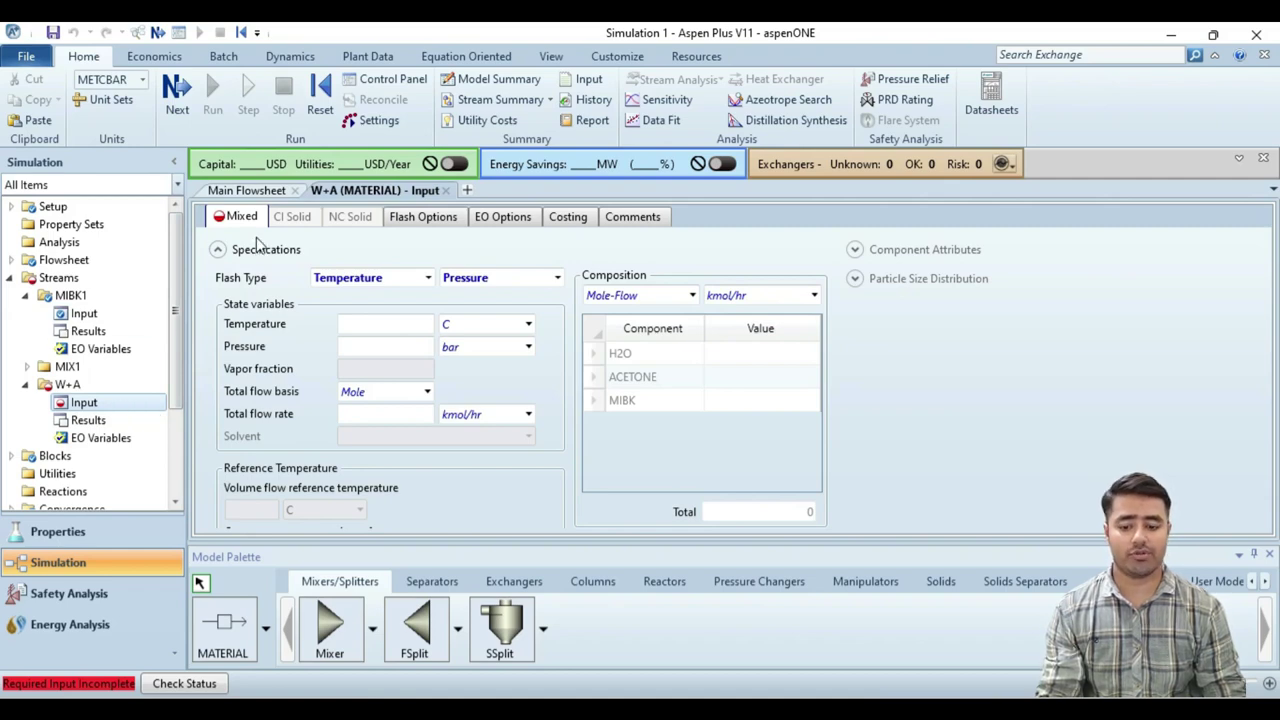
Set the W+A feed to 25 °C, 1 atm and a mass flow of 100 kg/hr
left_click(400, 329)
type("25")
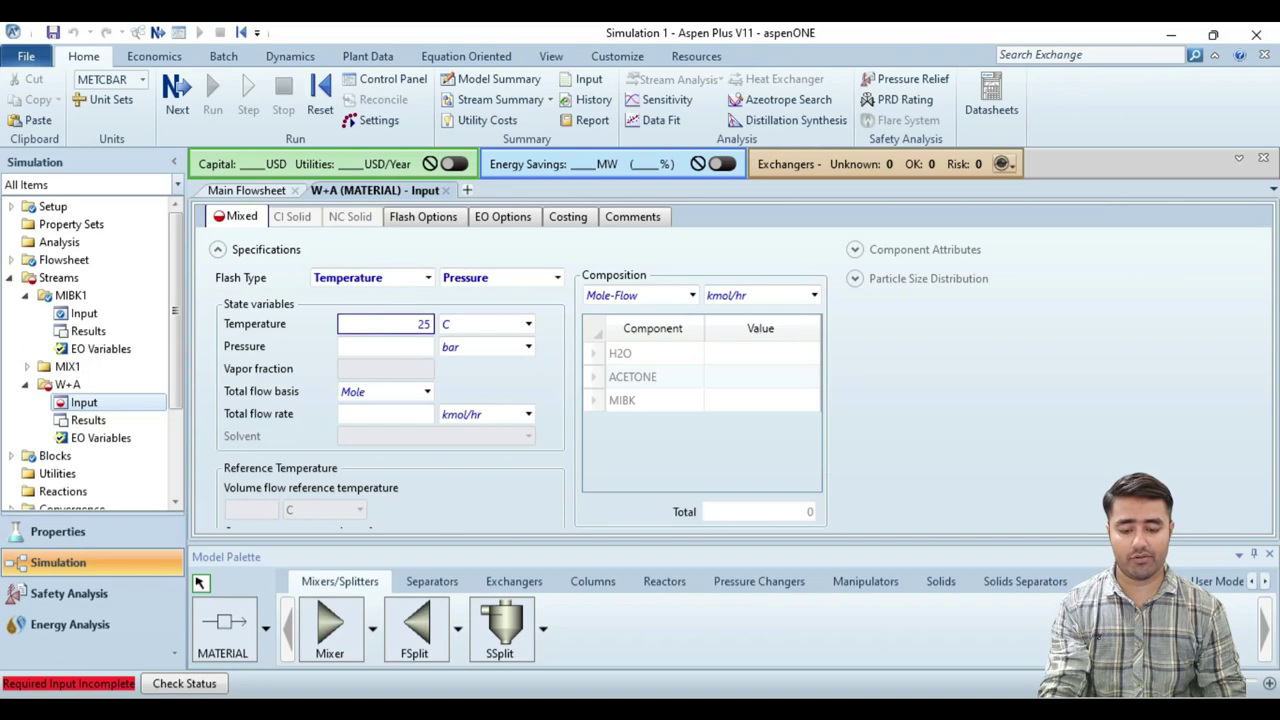
left_click(399, 349)
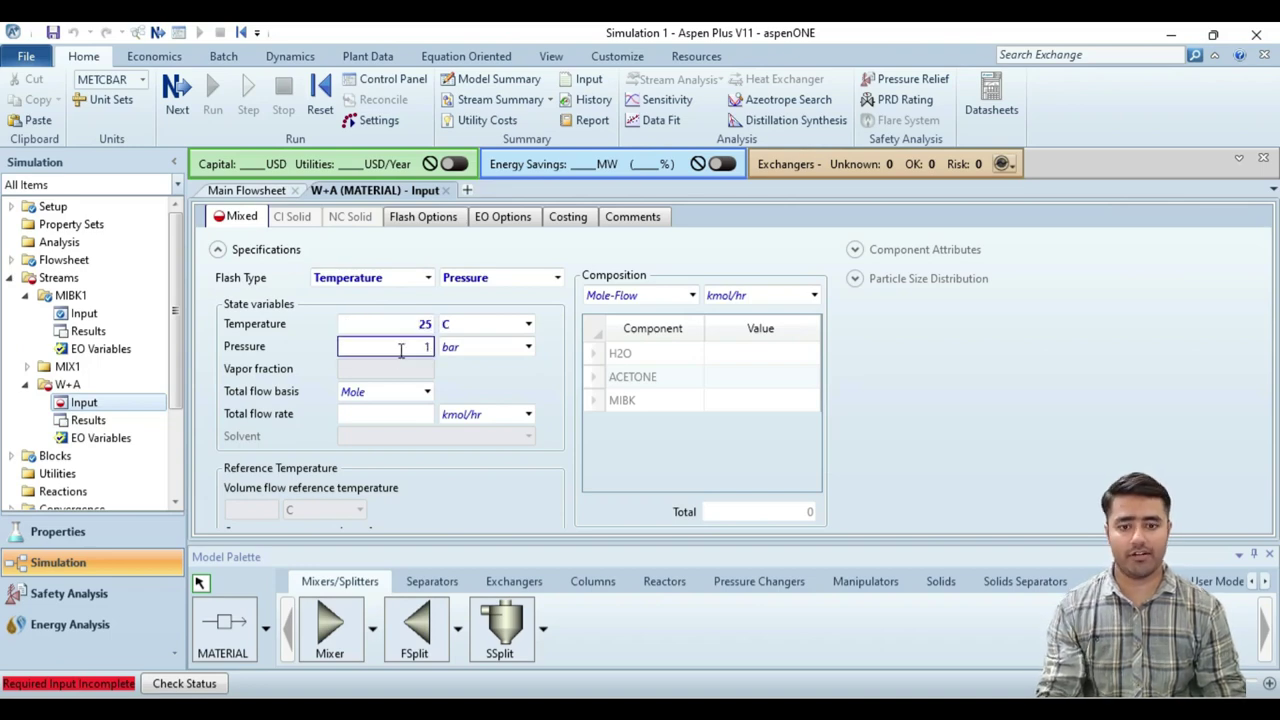
type("1")
left_click(508, 346)
left_click(427, 391)
left_click(357, 431)
left_click(422, 413)
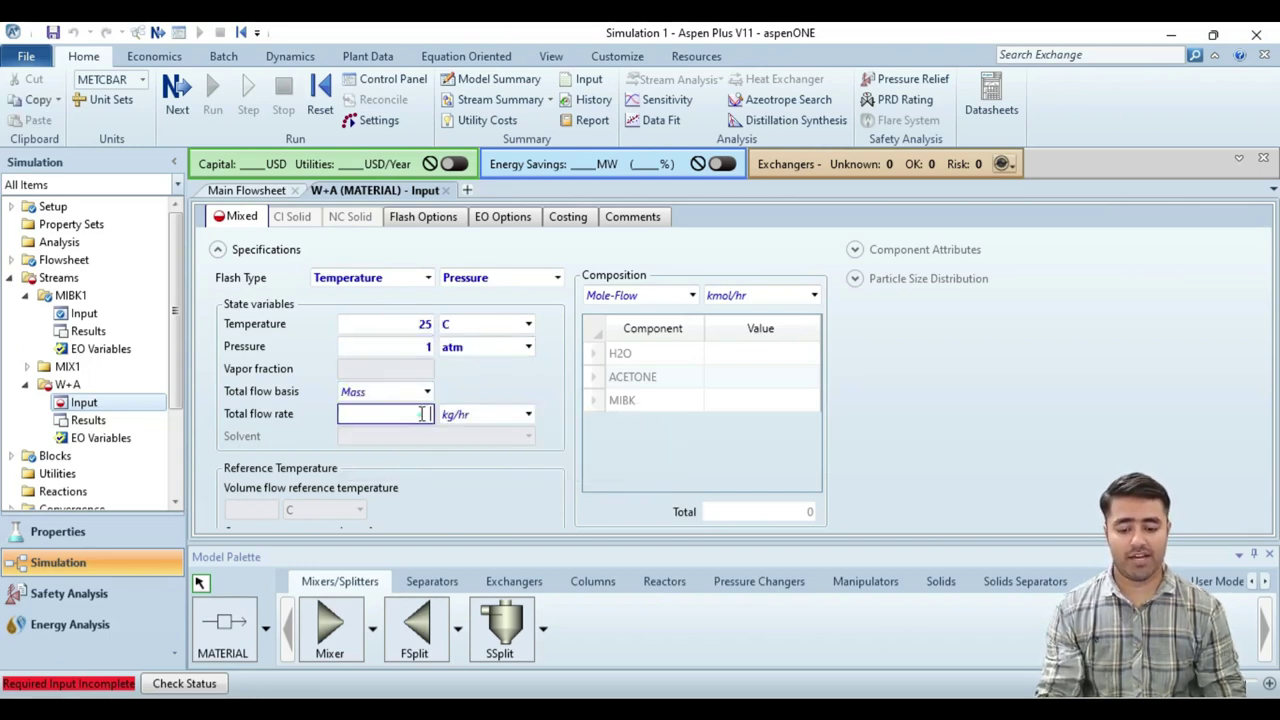
type("100")
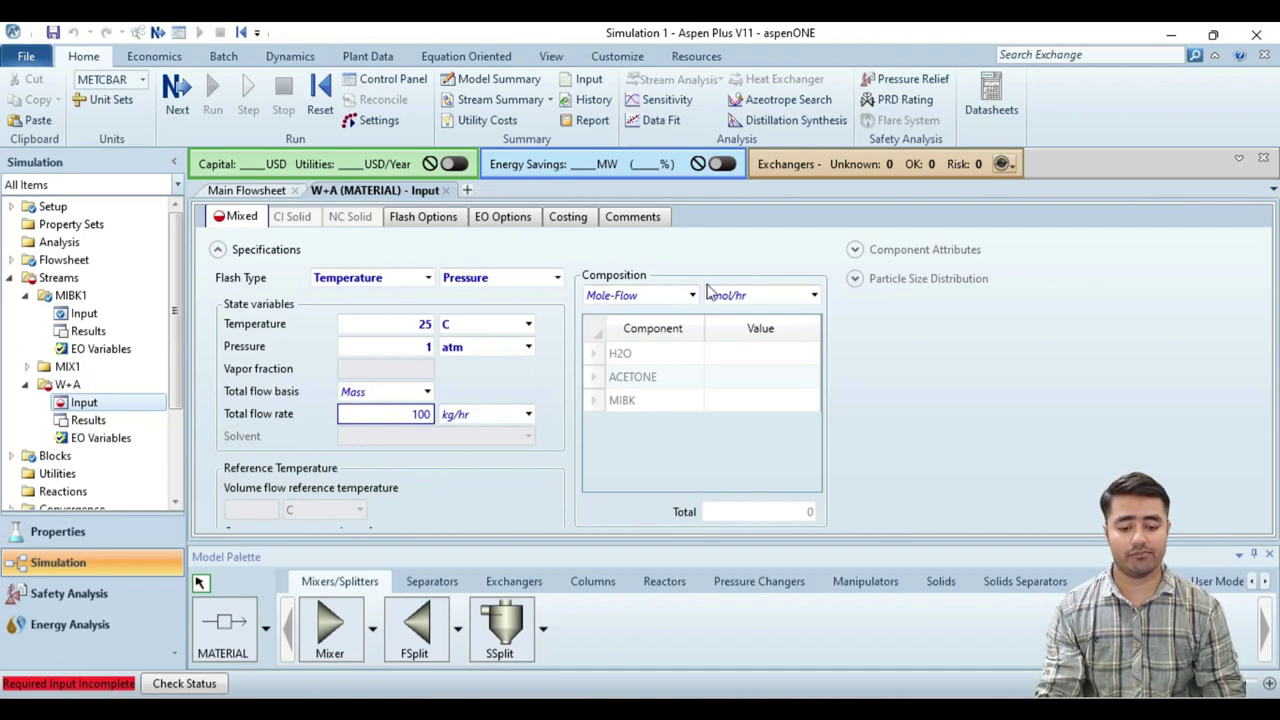
Give W+A mass fractions of 0.5 H2O and 0.5 ACETONE
left_click(692, 295)
left_click(655, 374)
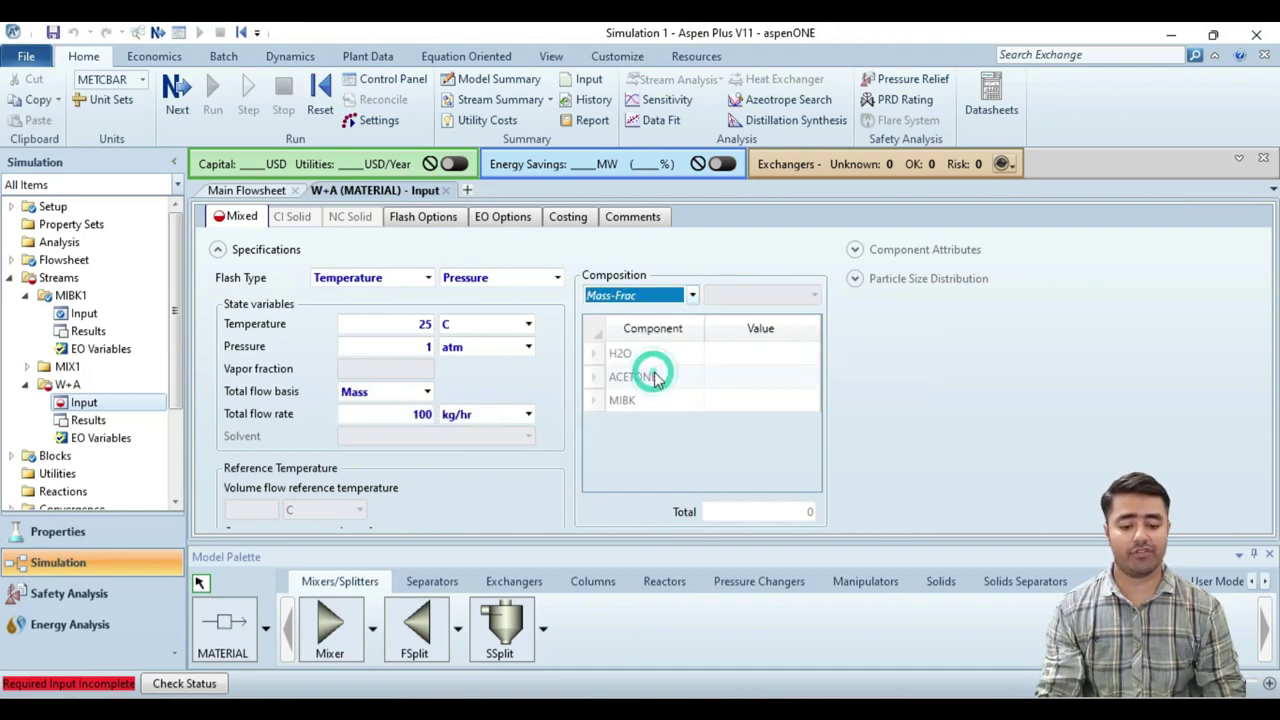
left_click(755, 357)
type("0.5")
key("Return")
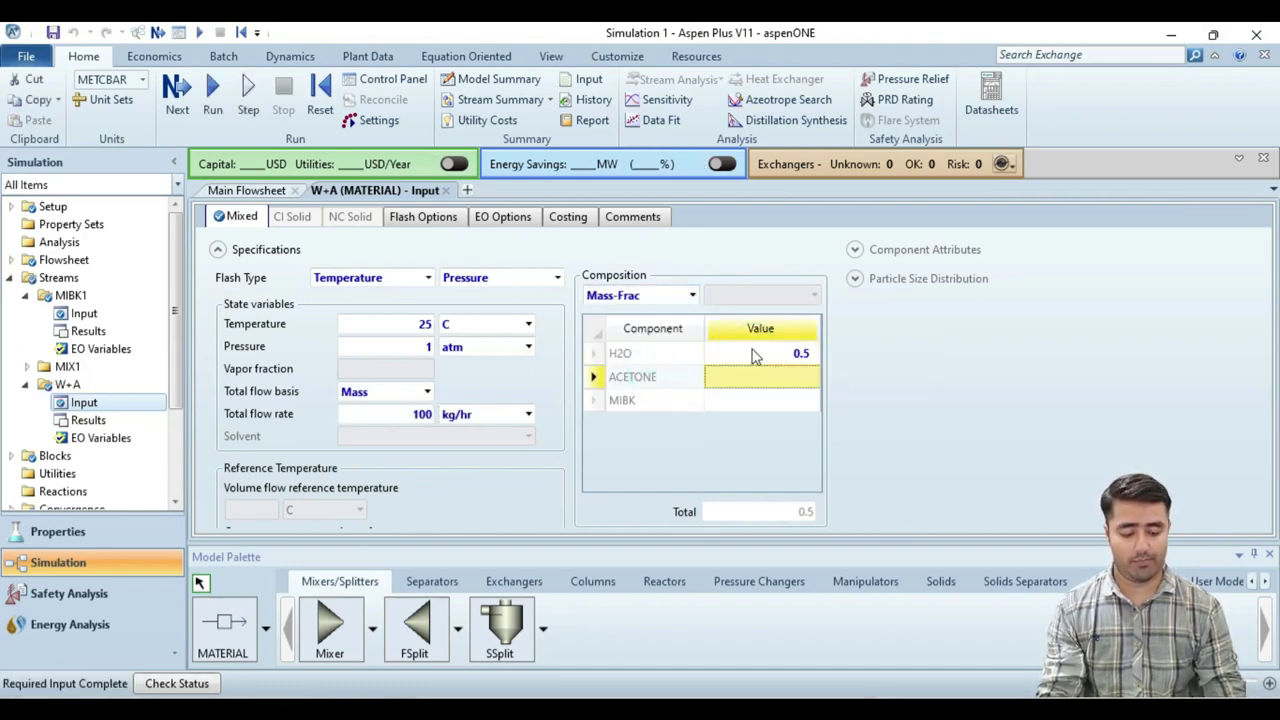
type("-")
type("0.5")
key("Return")
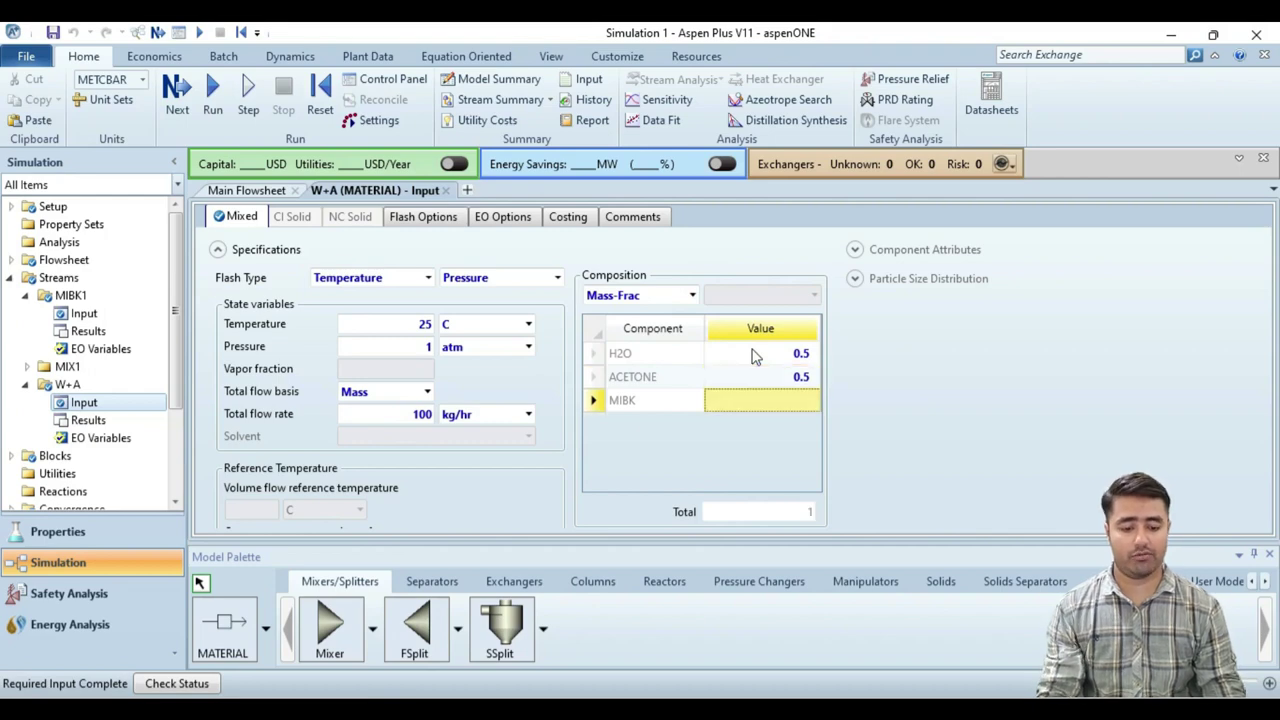
left_click(188, 94)
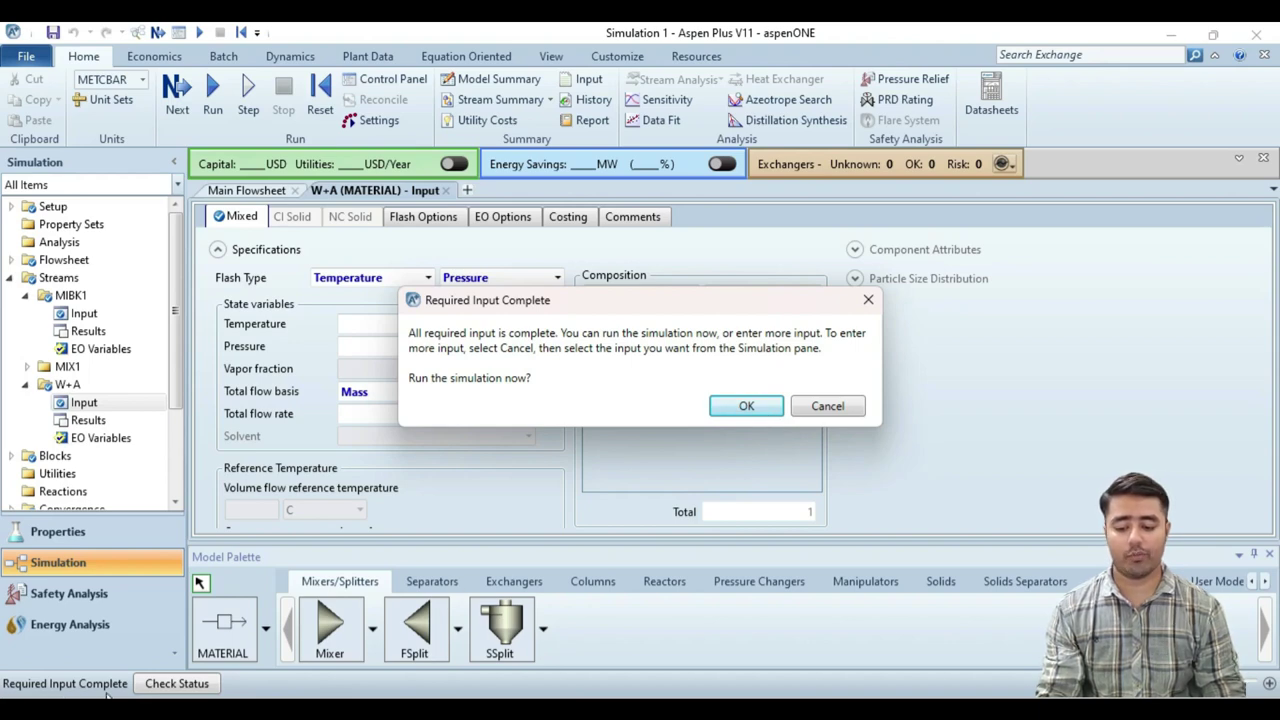
Run the simulation and return to the Main Flowsheet diagram
left_click(756, 406)
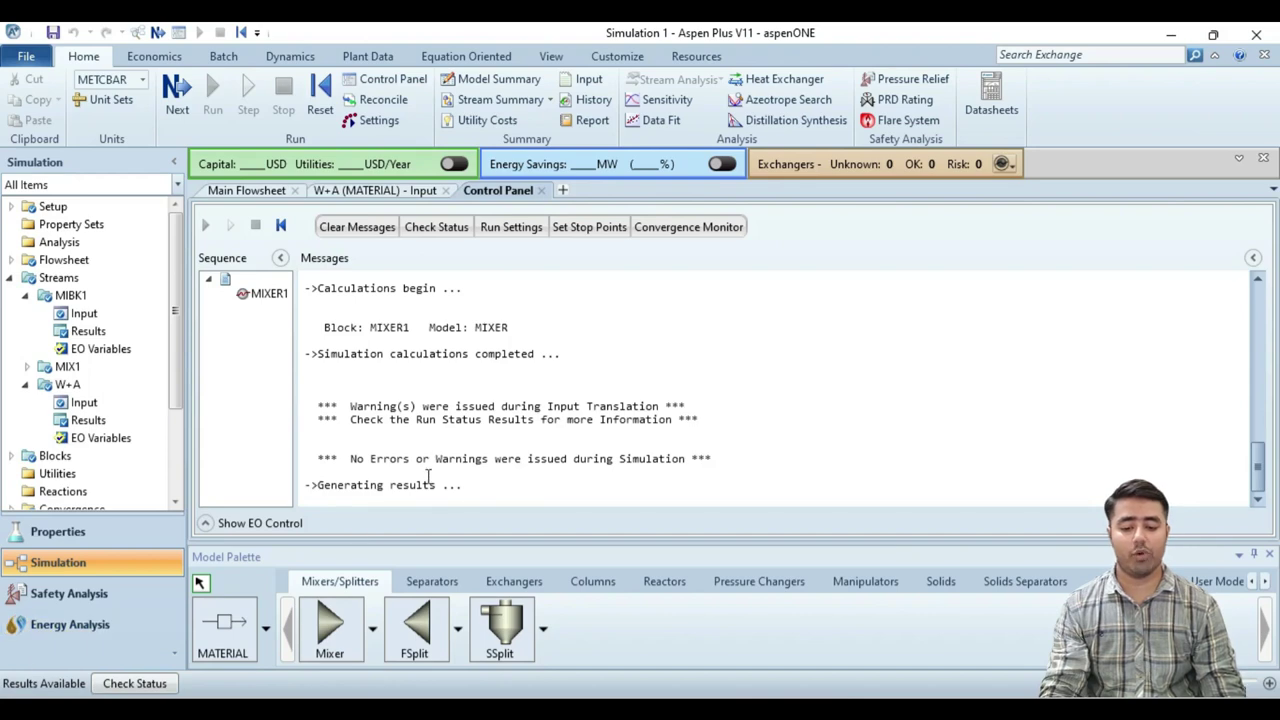
key("ctrl+Tab")
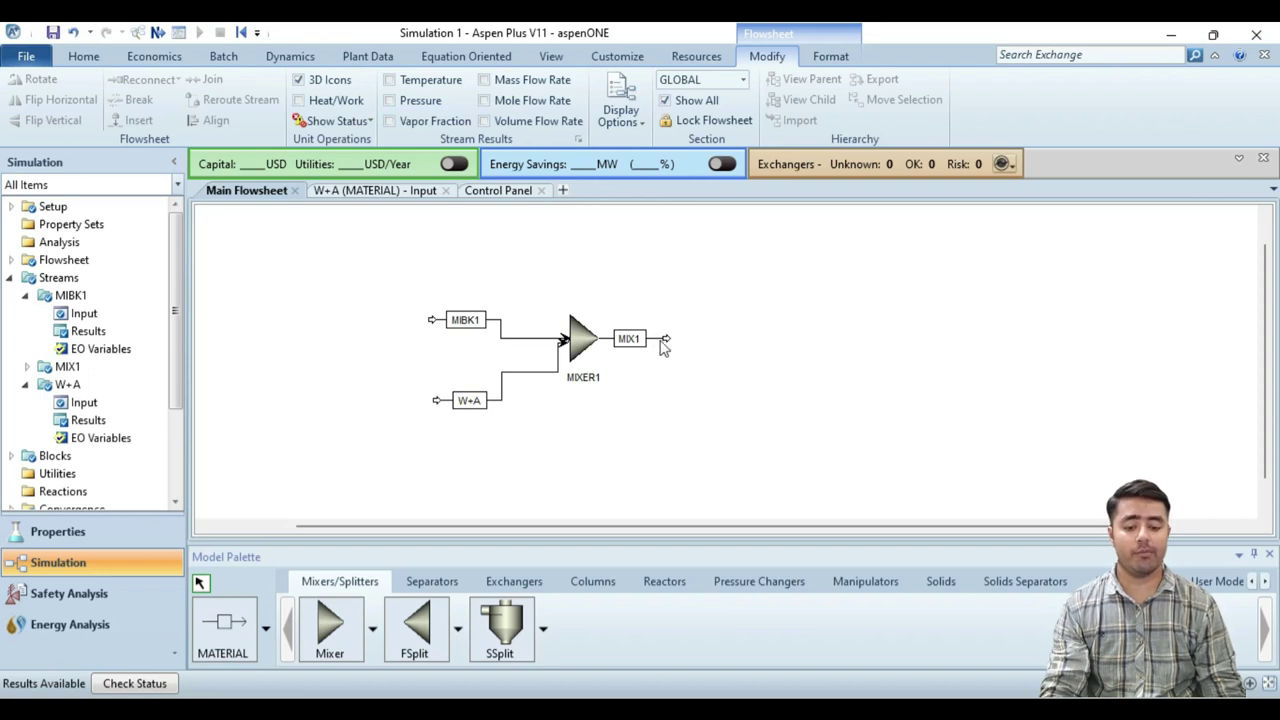
Show the Separators unit models in the Model Palette
left_click(431, 582)
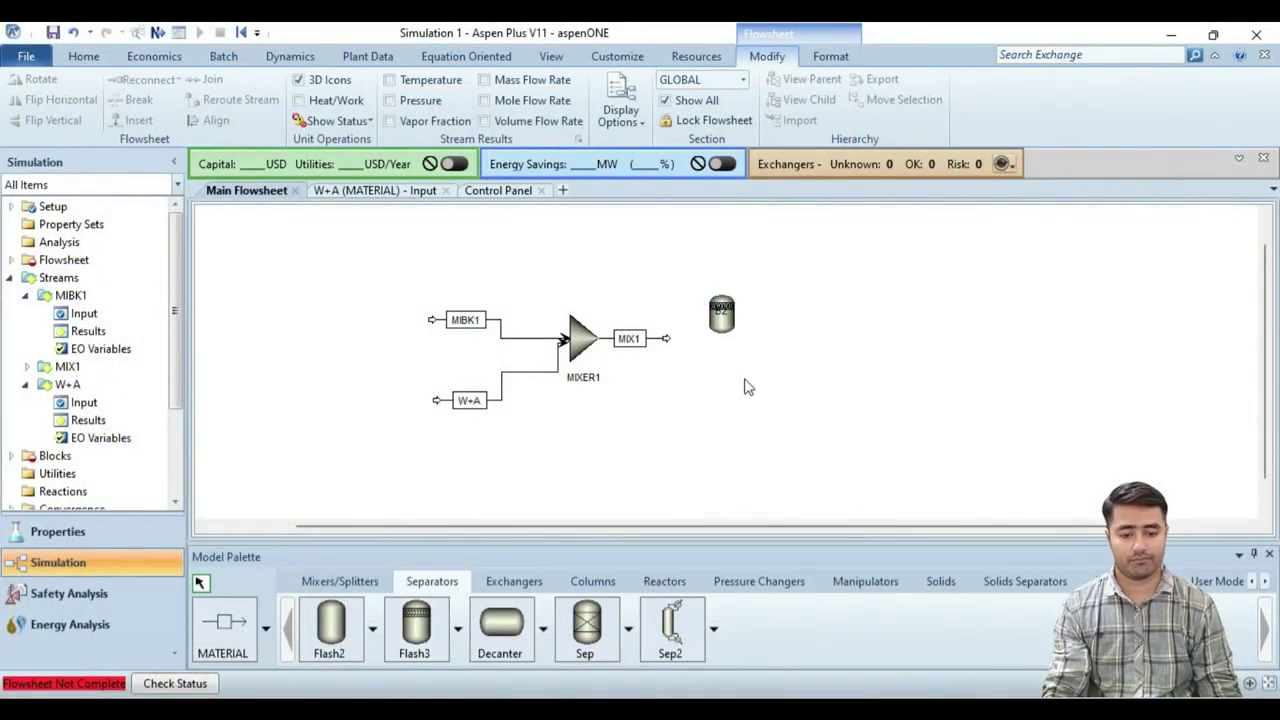
left_click(722, 313)
Place the Flash3 block FLASH1 in line and connect MIX1 as its feed
left_click_drag(722, 313, 703, 337)
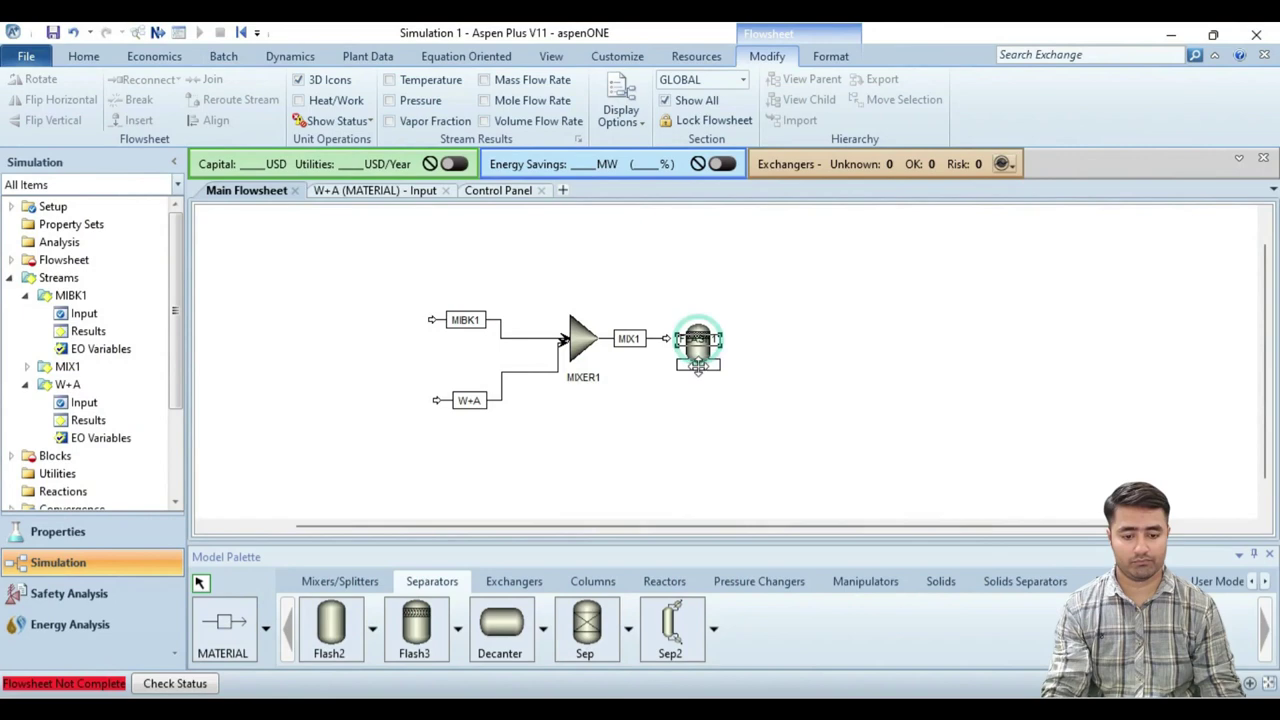
right_click(662, 338)
mouse_move(808, 591)
left_click(912, 585)
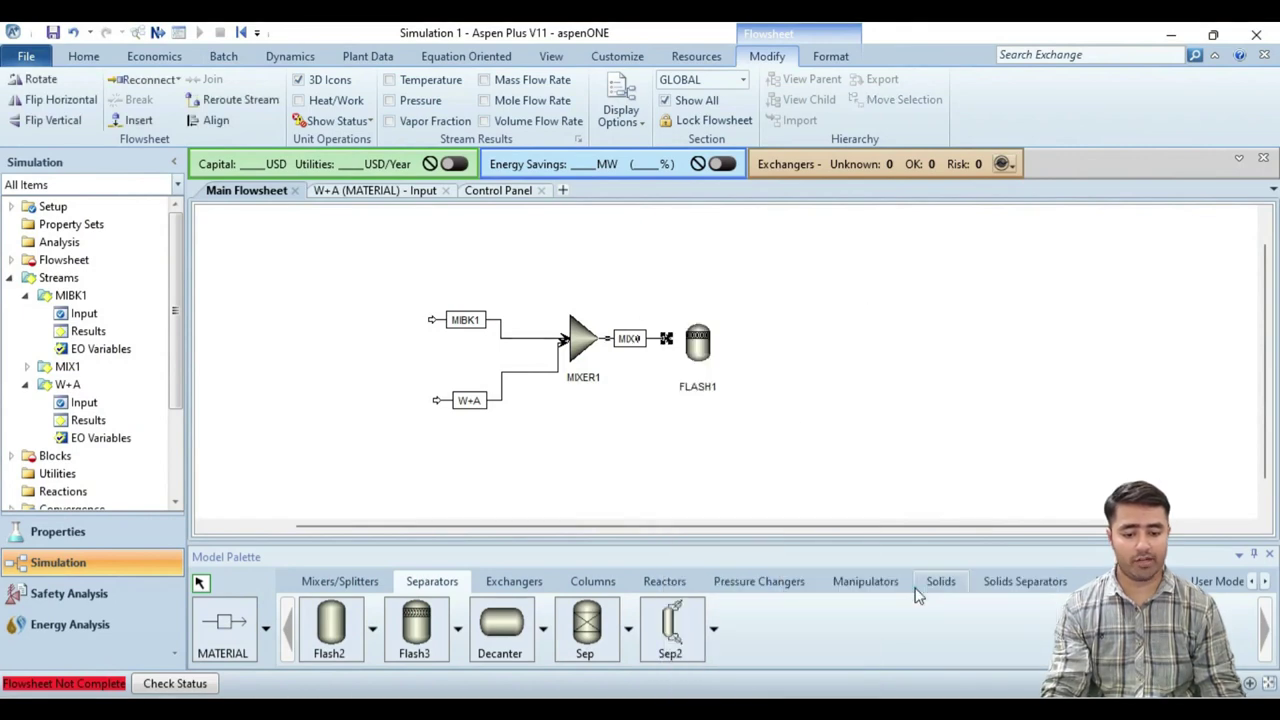
left_click(680, 344)
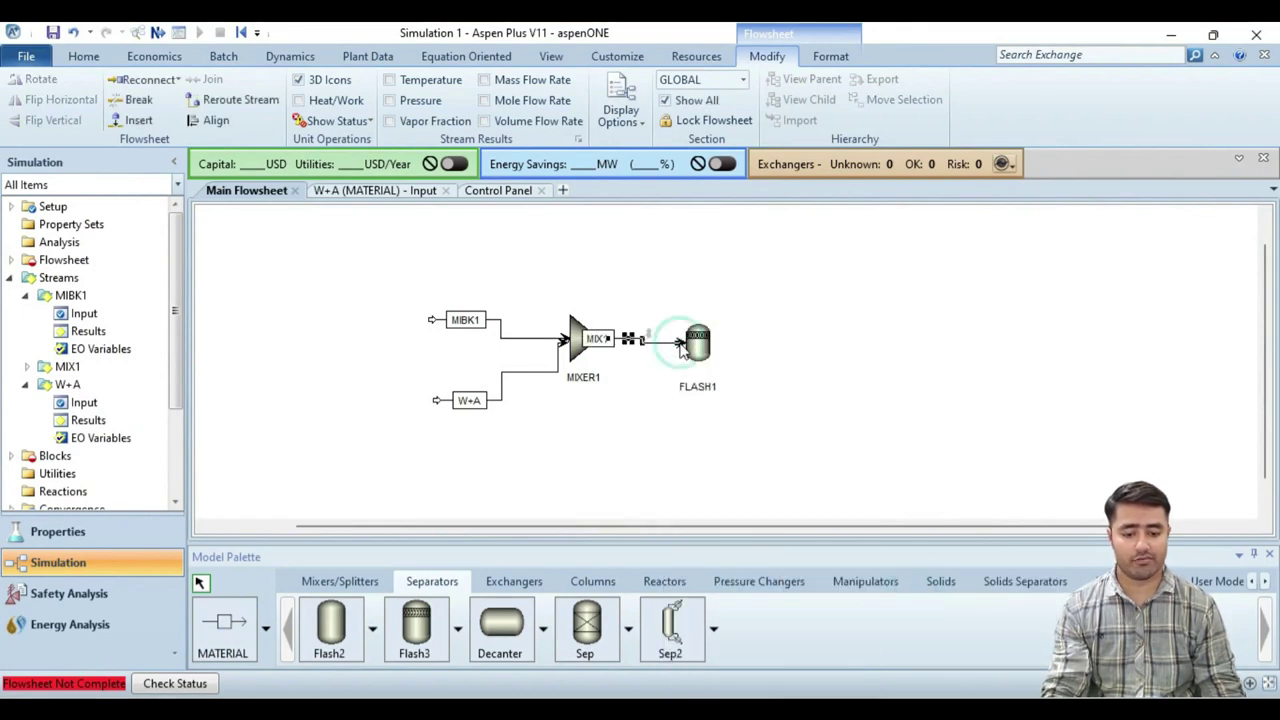
left_click(758, 365)
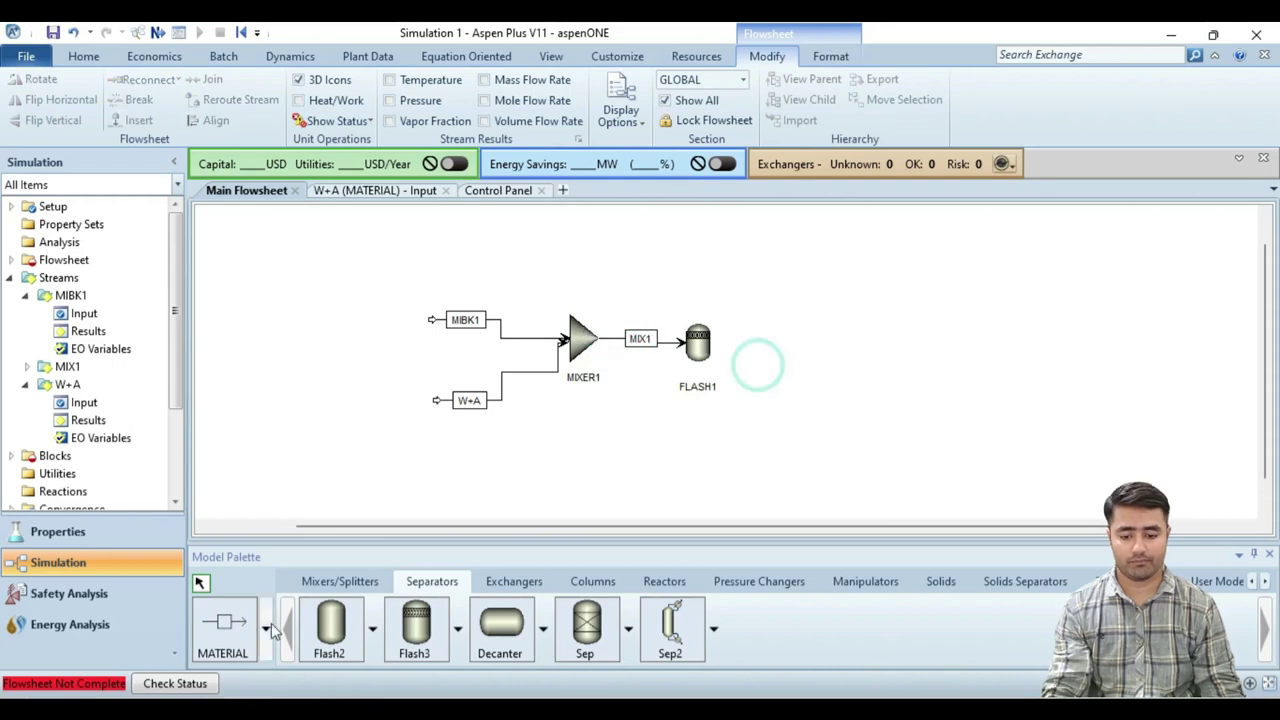
Draw three material product streams S4, S5 and S6 beside FLASH1
left_click(224, 625)
left_click(695, 298)
left_click(792, 298)
left_click(712, 339)
left_click(810, 338)
left_click(722, 377)
left_click(812, 378)
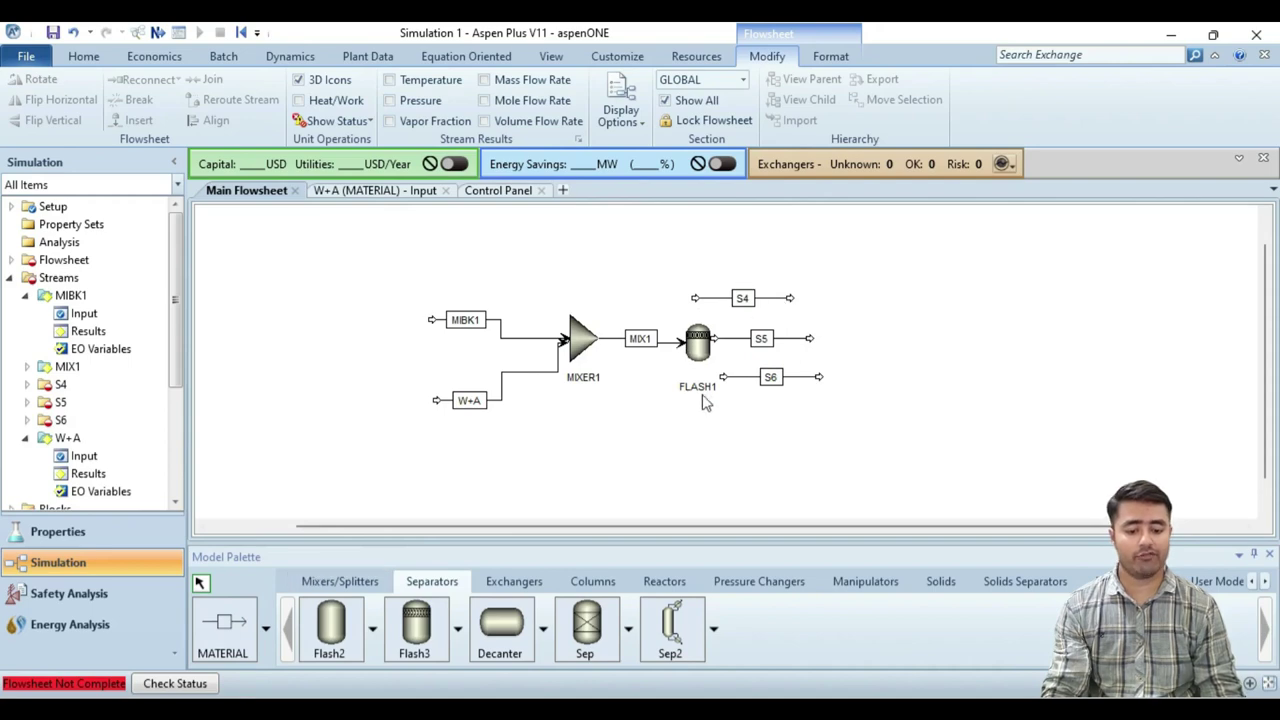
Reconnect S4, S5 and S6 to FLASH1's top, side and bottom outlets
right_click(756, 297)
mouse_move(889, 583)
left_click(1040, 606)
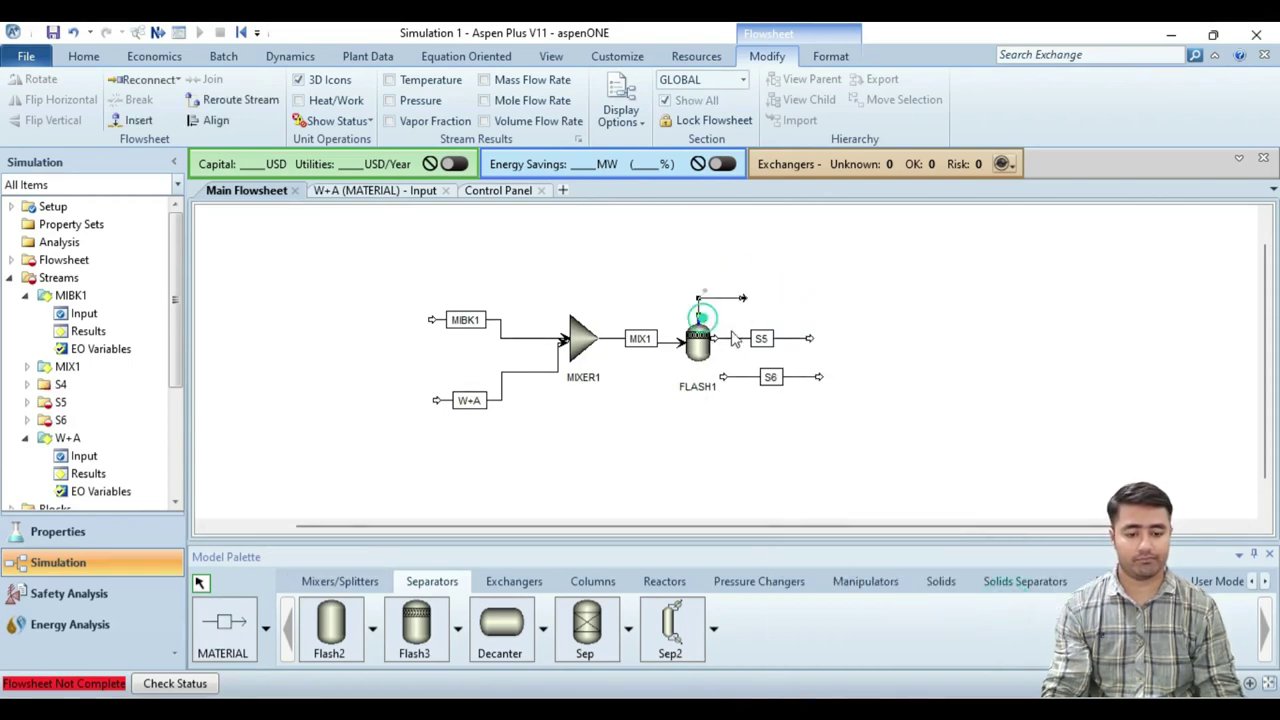
right_click(736, 339)
mouse_move(843, 586)
left_click(1000, 612)
right_click(741, 338)
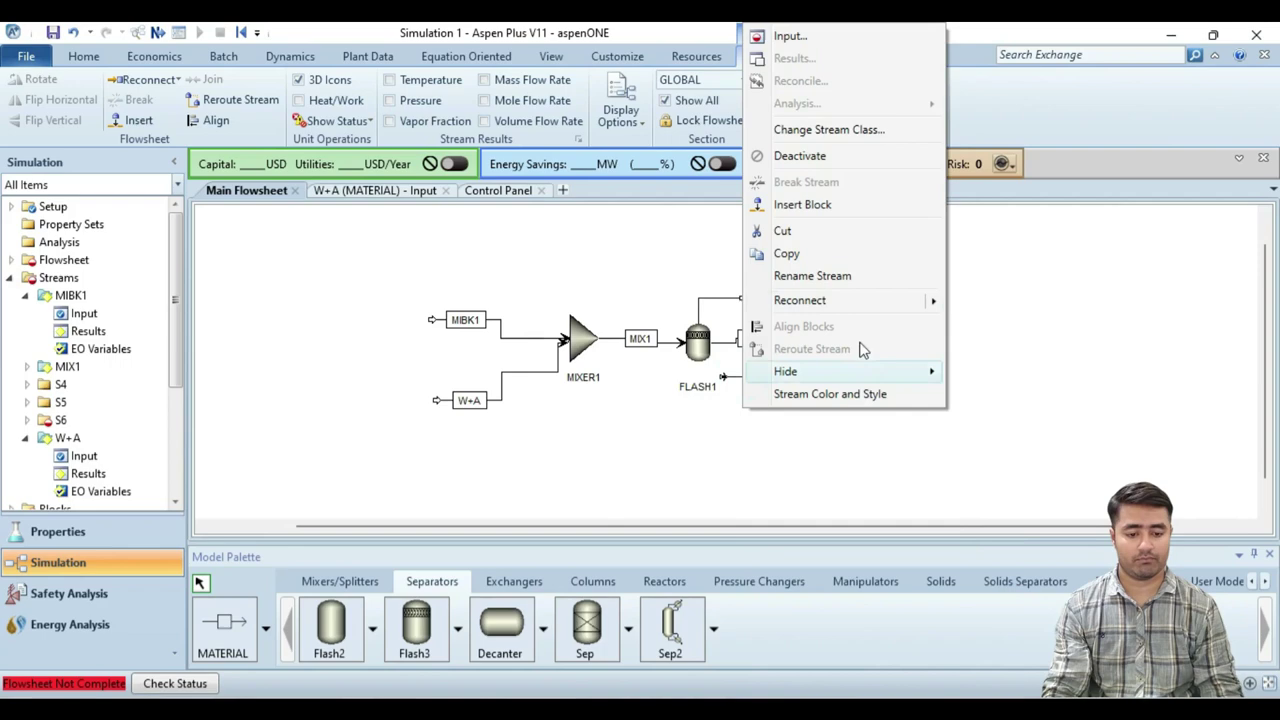
mouse_move(860, 300)
left_click(991, 317)
left_click(748, 434)
left_click(838, 304)
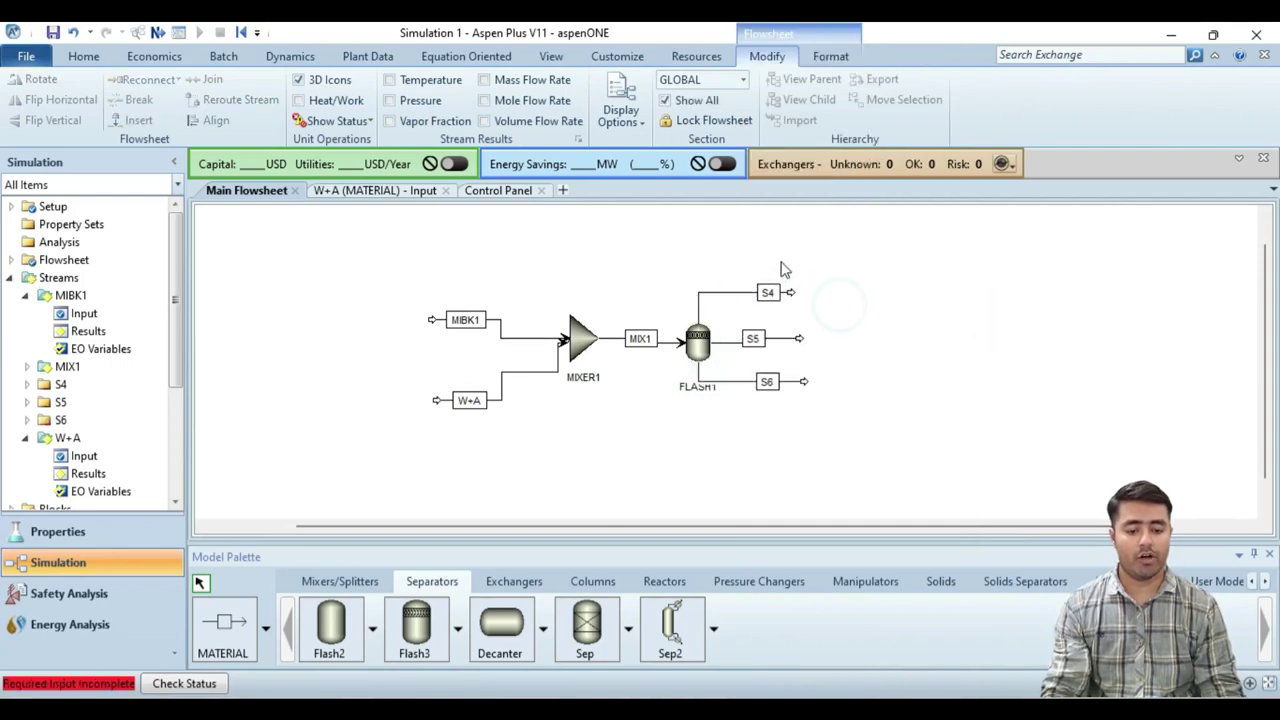
Rename outlets S4, S5, S6 to FL1-VAP, FL1-MIBK and FL1-W, then open FLASH1's input form
left_click(770, 290)
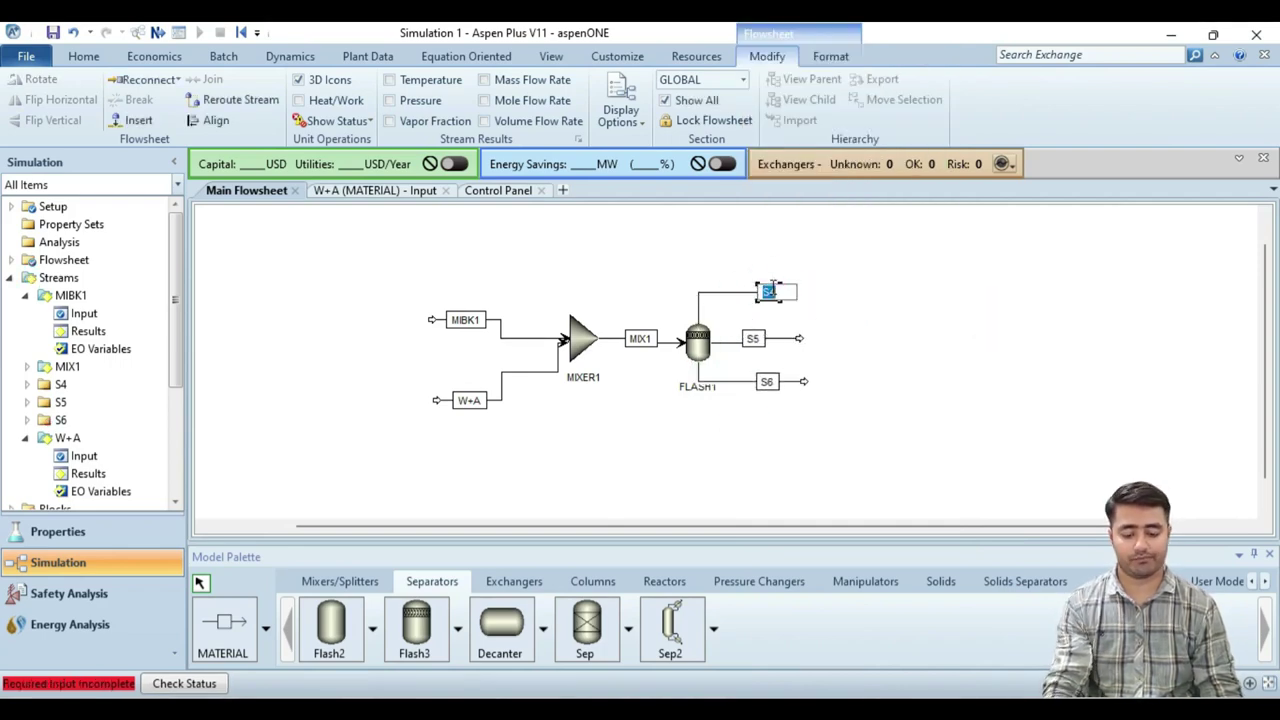
type("FL1-VAP")
left_click(845, 309)
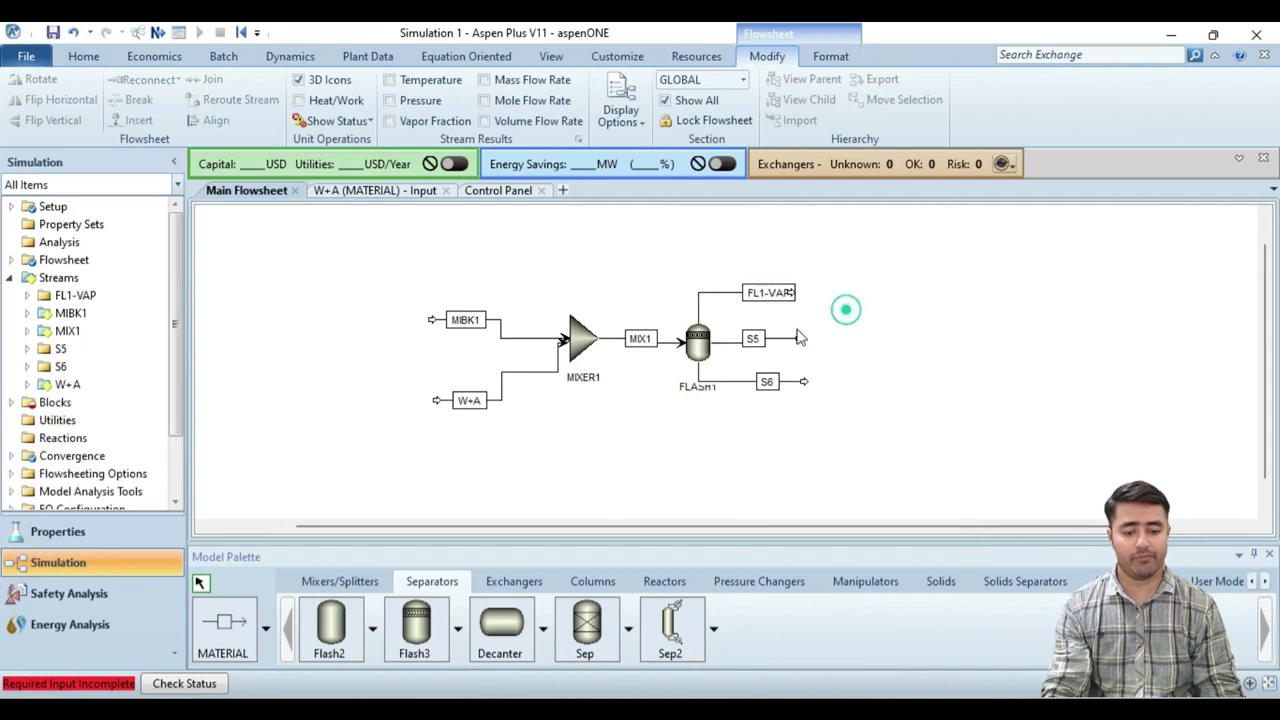
left_click(755, 338)
type("FL1-")
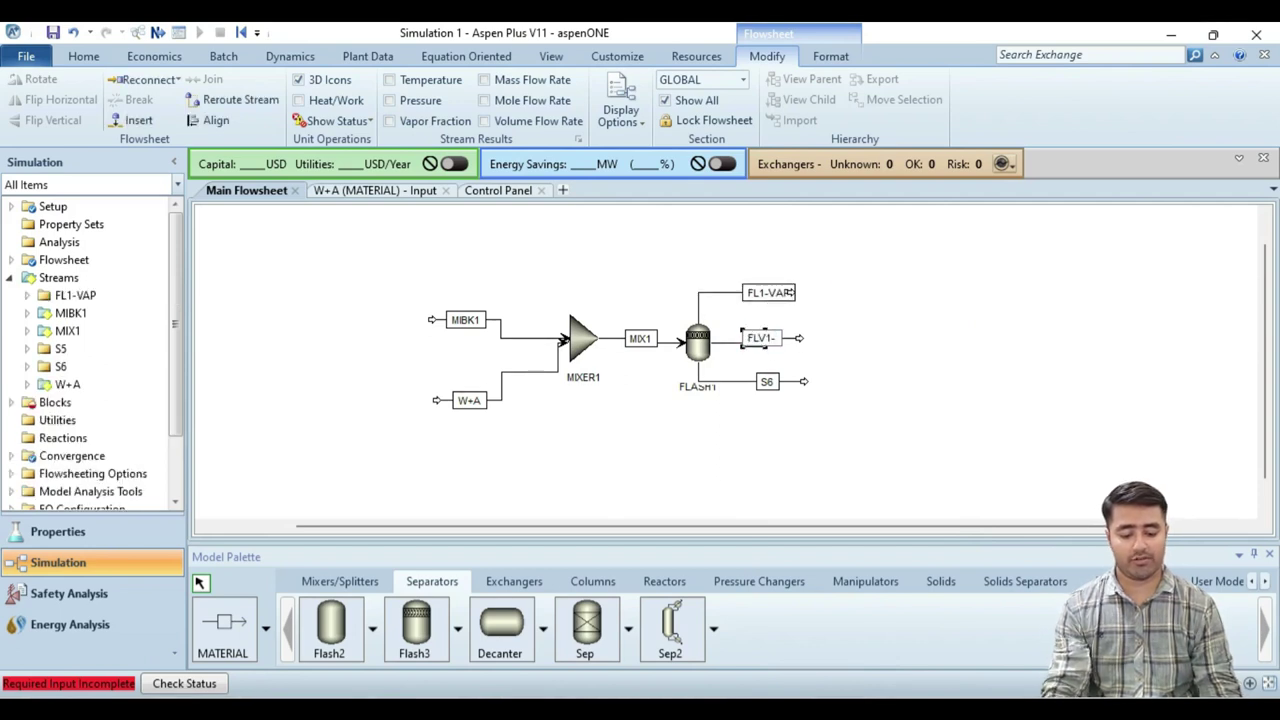
type("M")
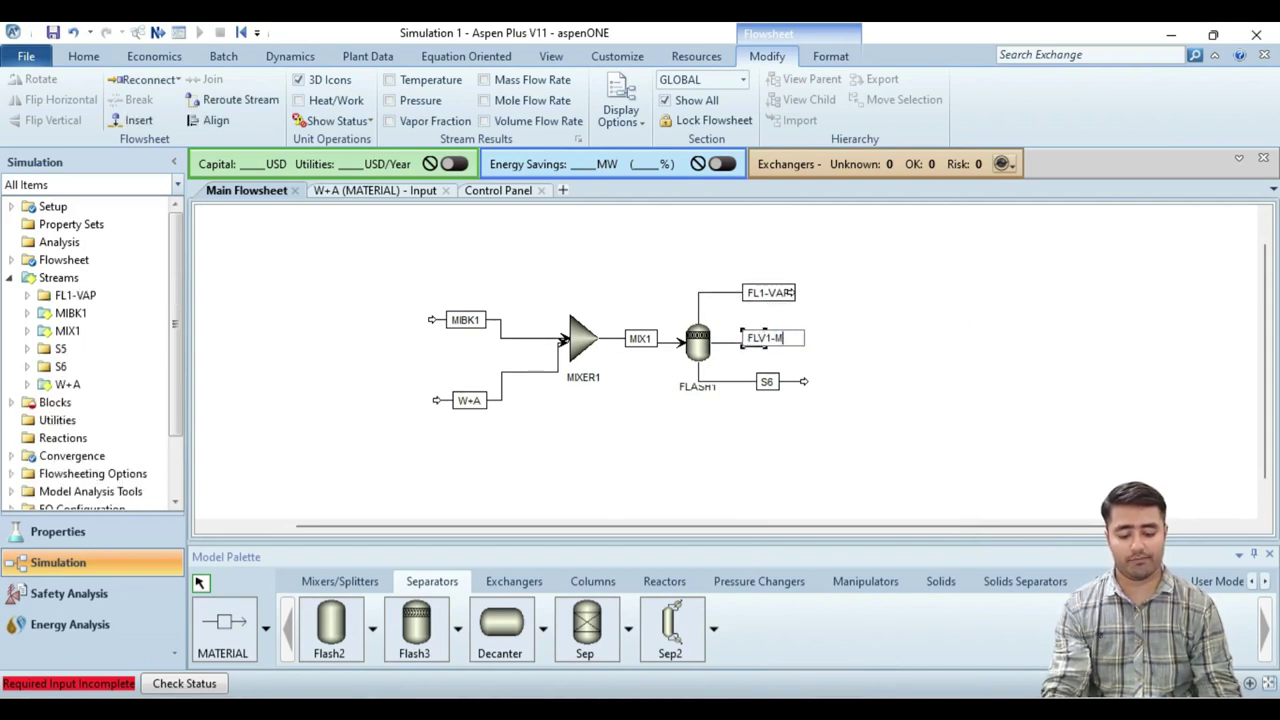
type("IBK")
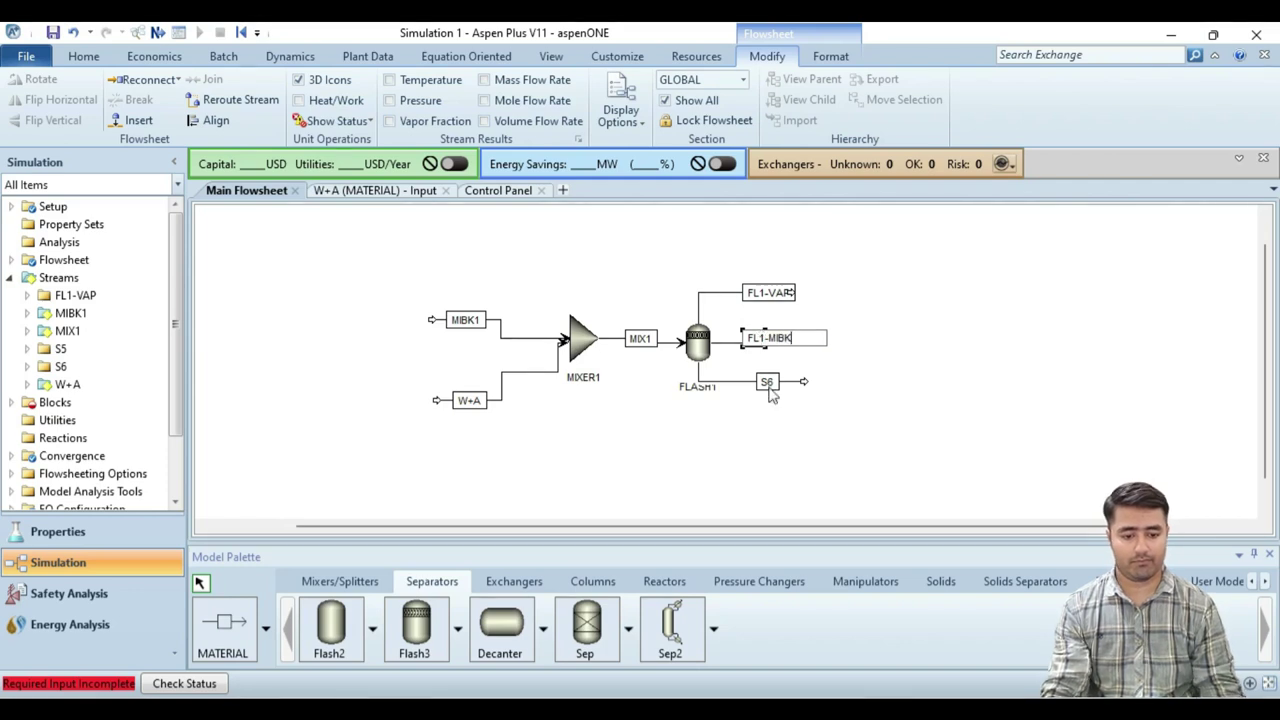
left_click(768, 382)
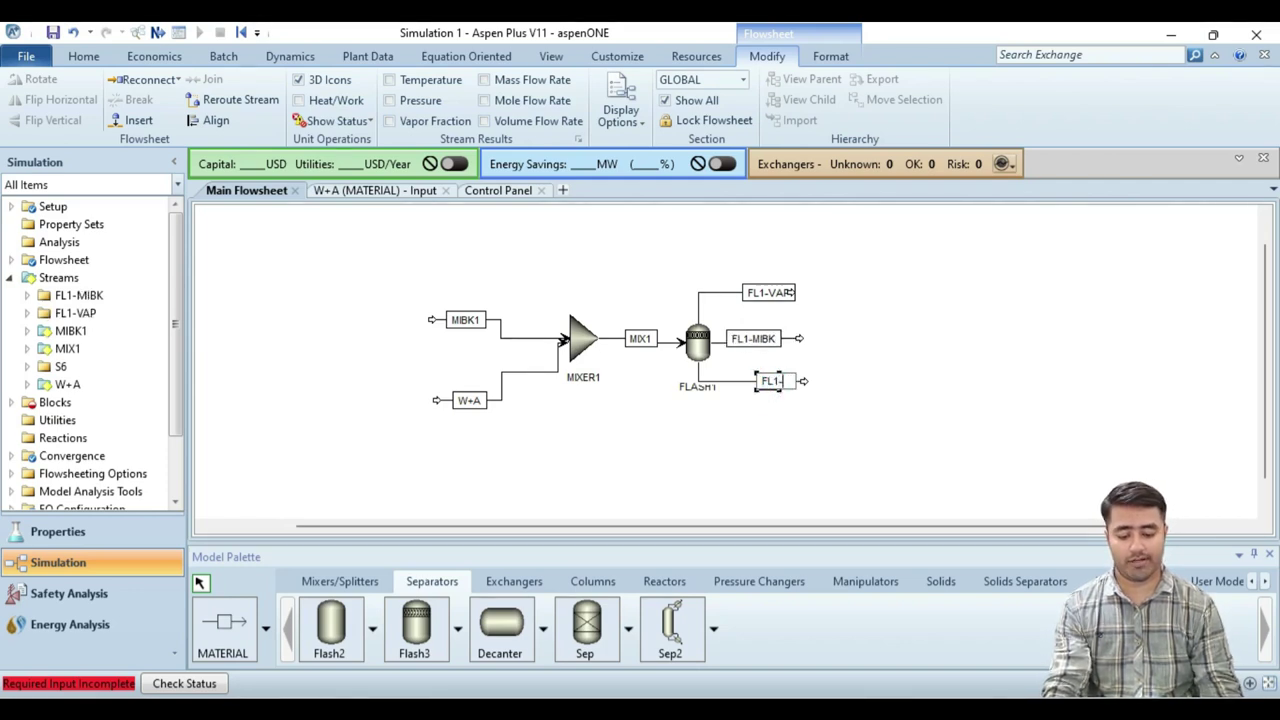
type("FL1-W")
left_click(815, 420)
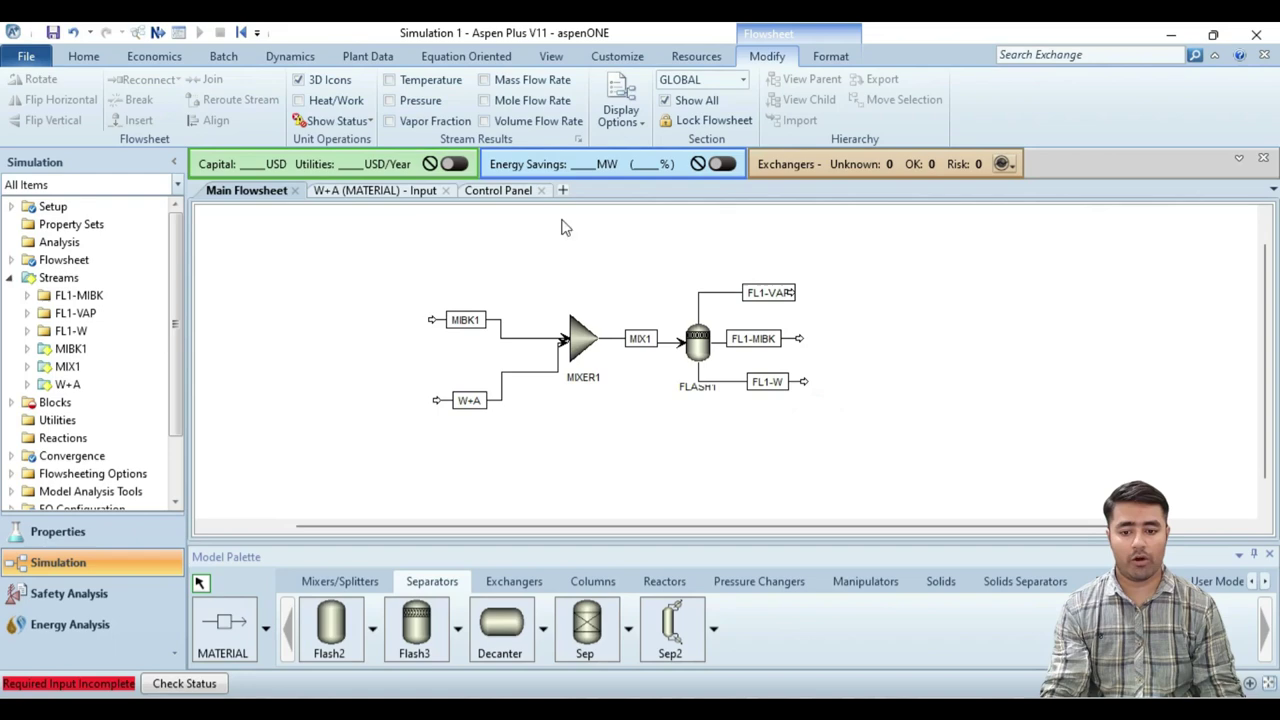
left_click(157, 32)
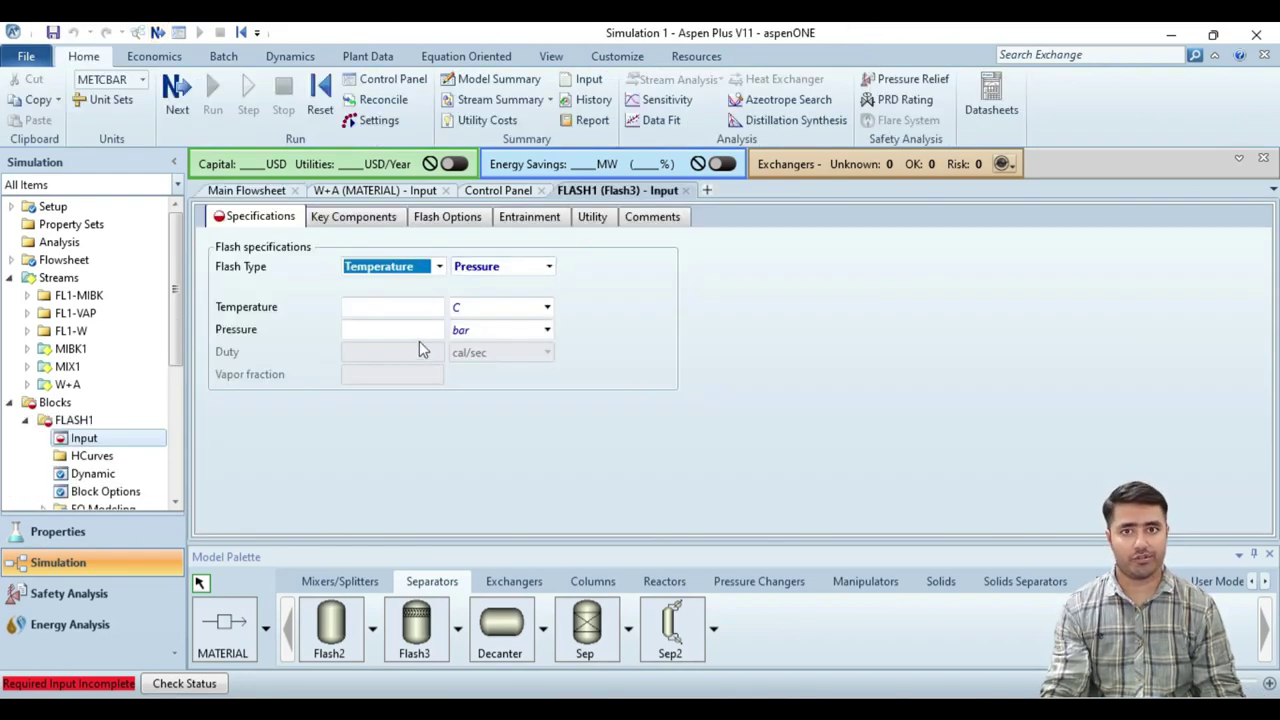
Set FLASH1 to a temperature of 50 C and a pressure of 1 atm
left_click(423, 307)
type("50")
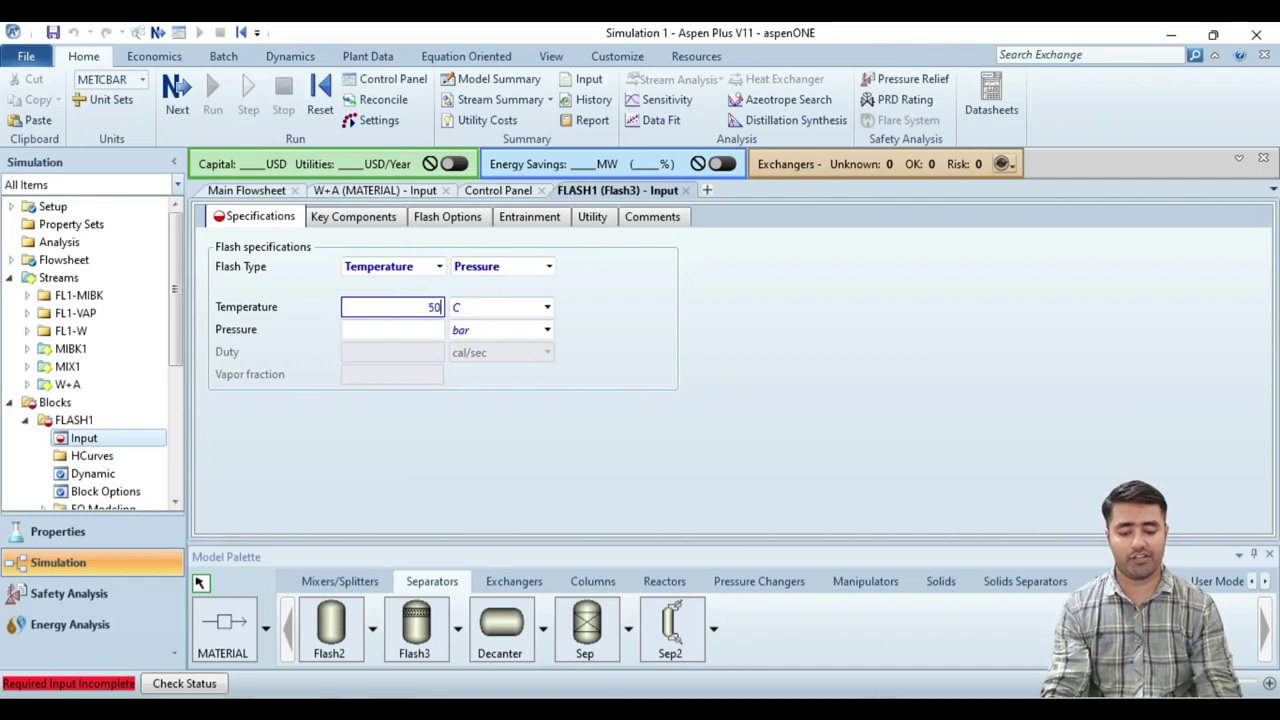
left_click(423, 330)
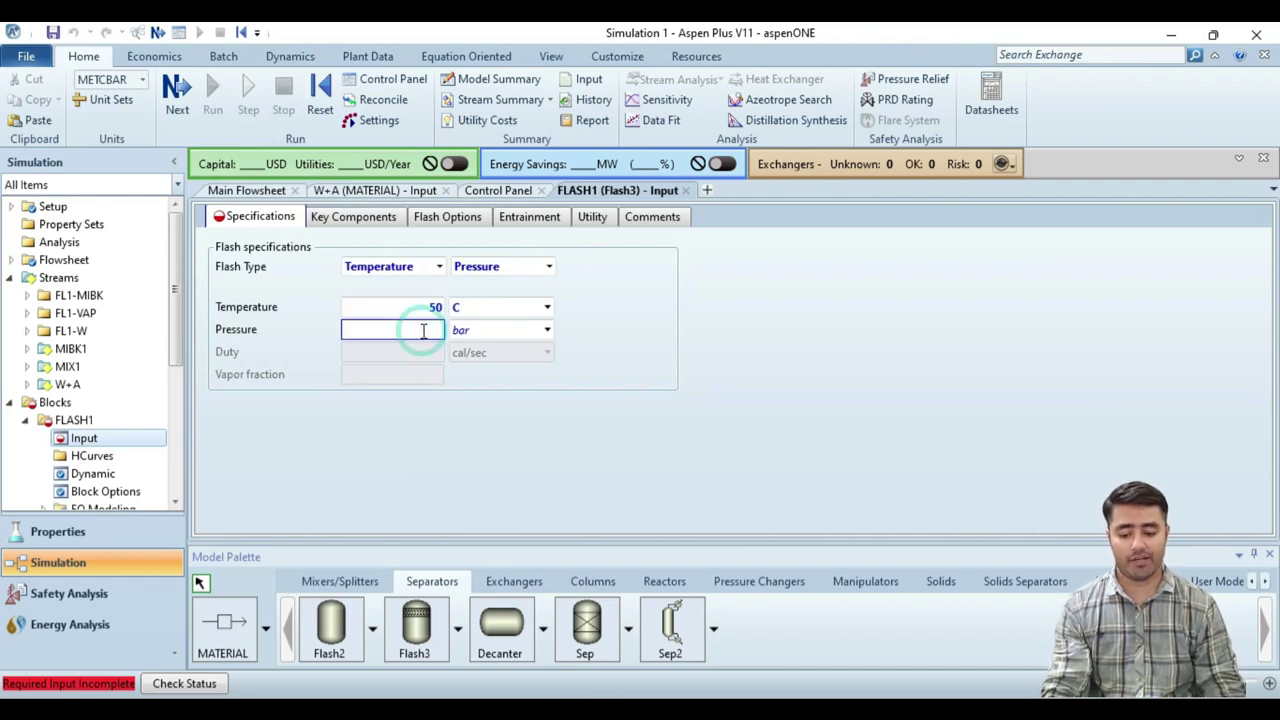
type("1")
left_click(457, 338)
type("atm")
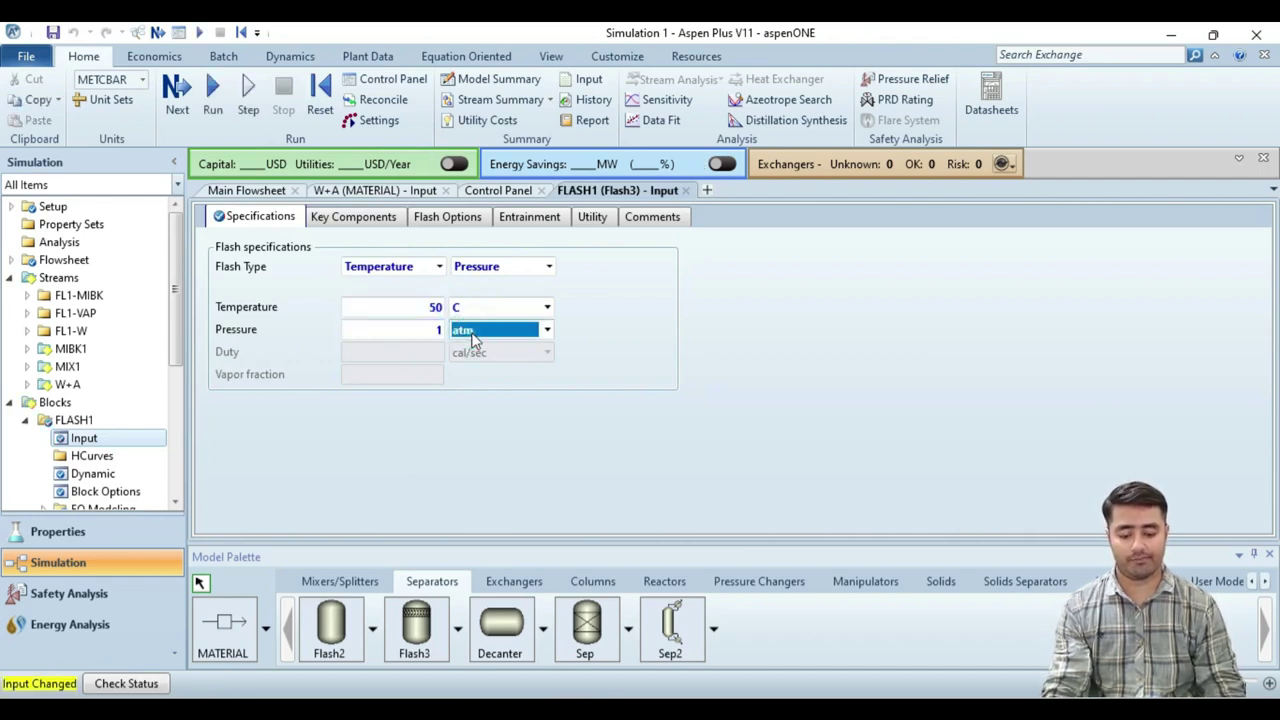
key("Return")
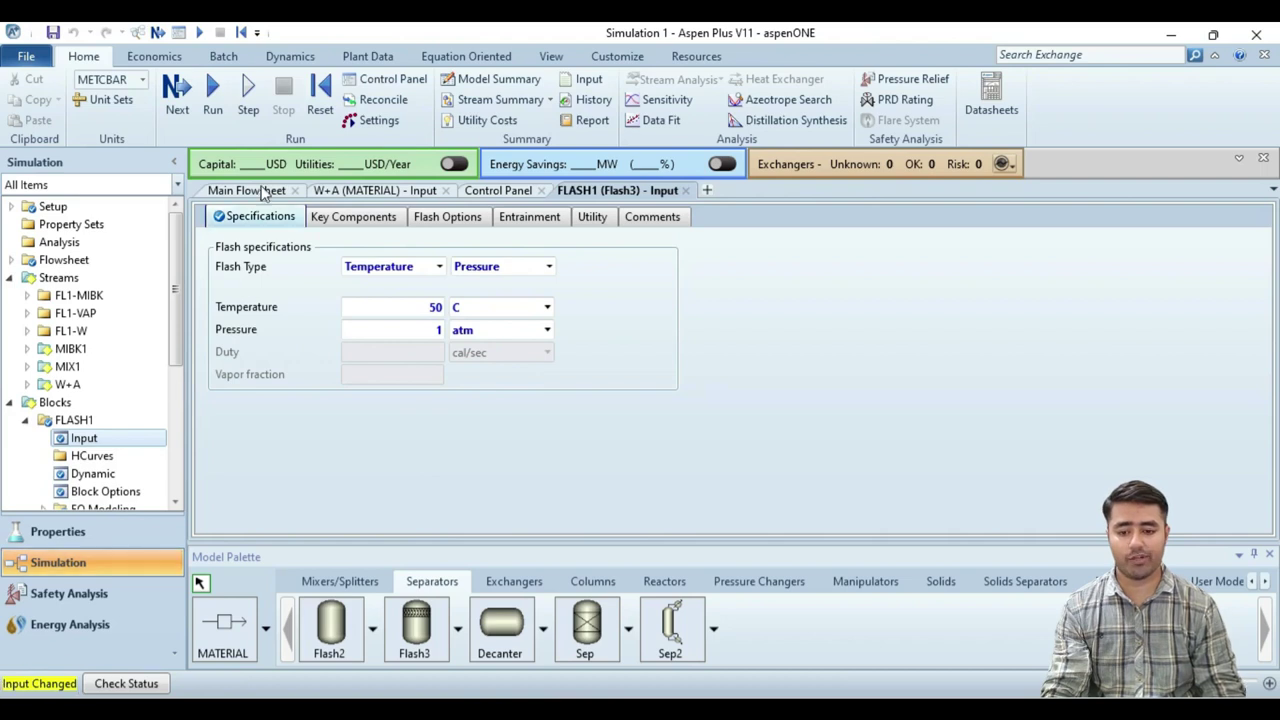
Reinitialize the whole simulation and run it again
left_click(320, 95)
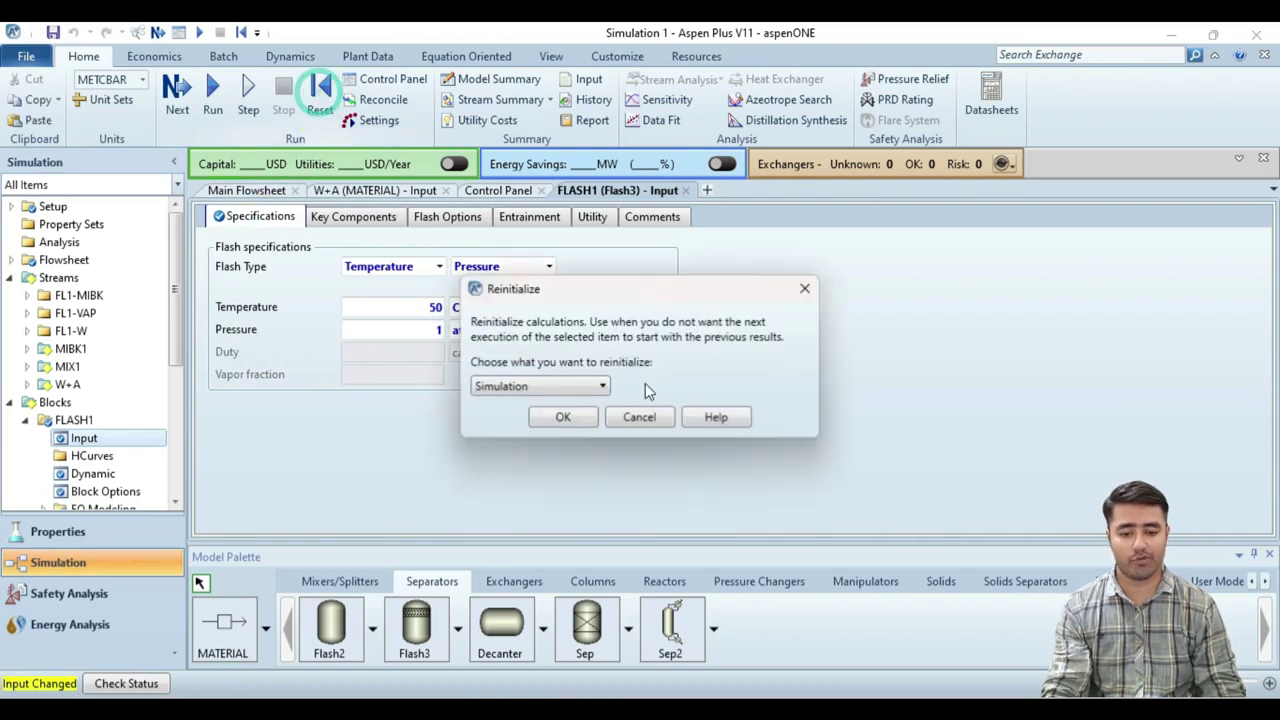
left_click(565, 416)
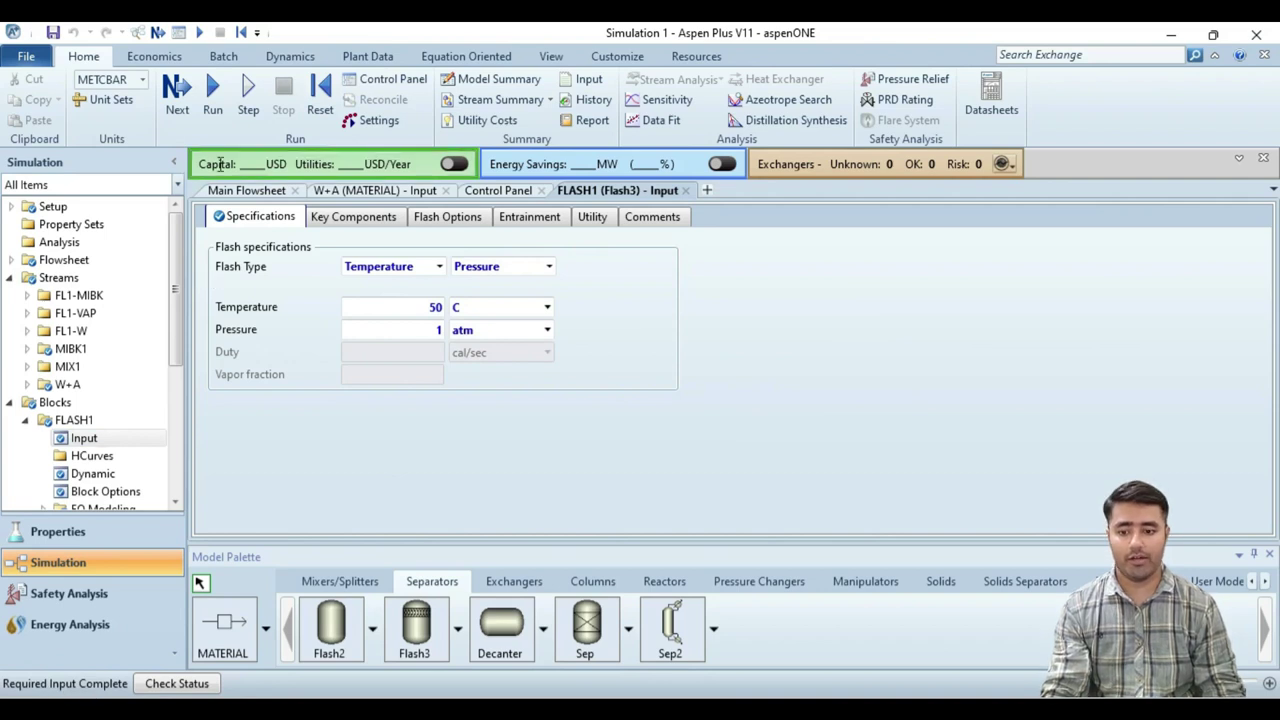
left_click(213, 95)
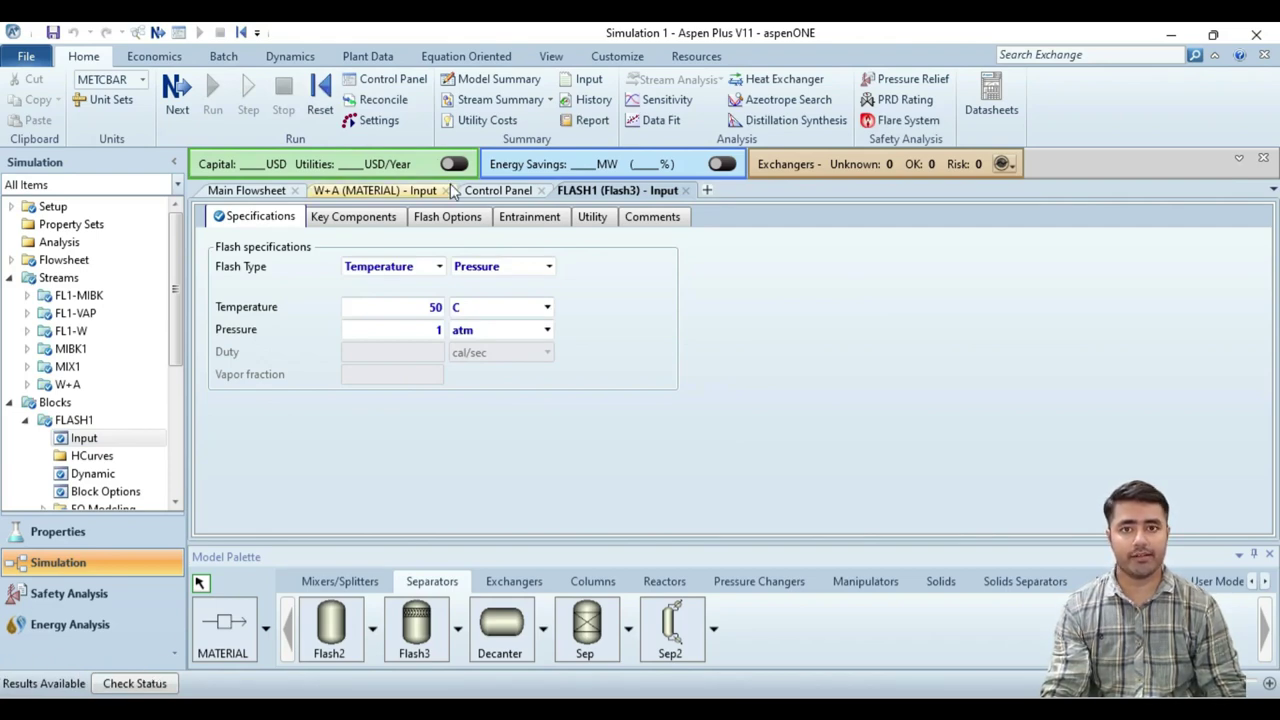
Show the stream results summary for all streams with H2O, ACETONE and MIBK mass fractions expanded
left_click(549, 100)
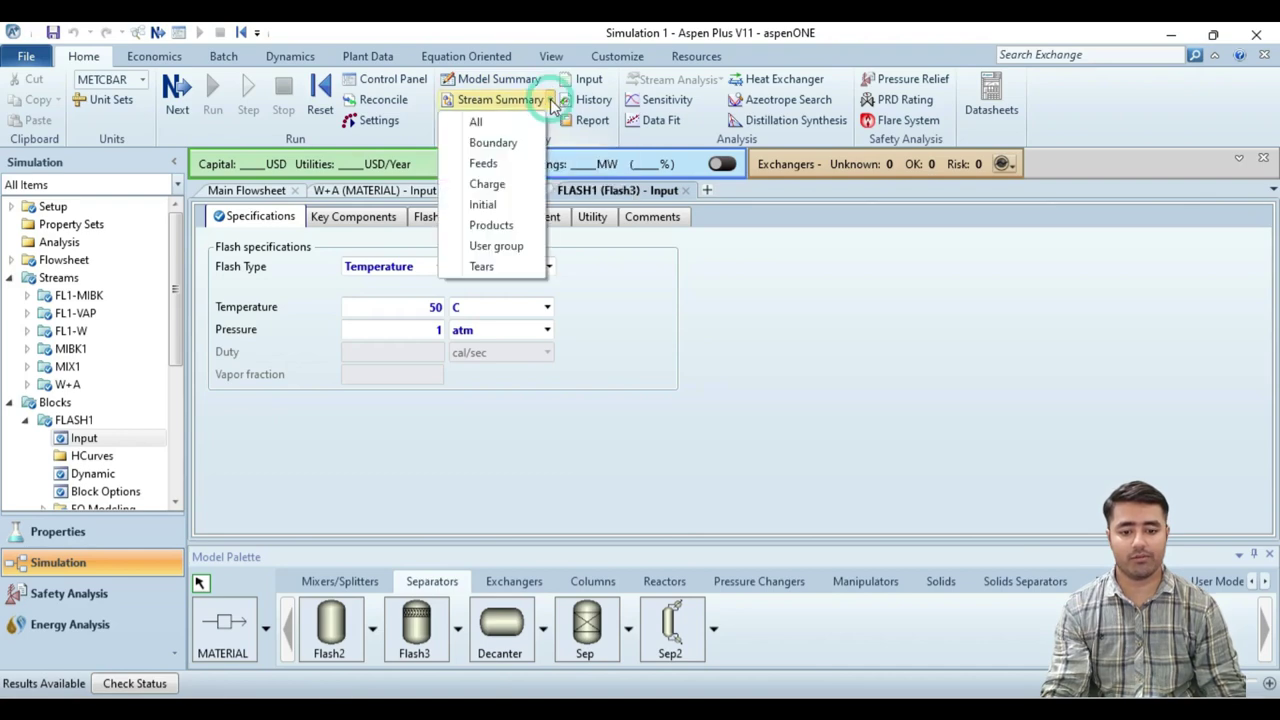
left_click(476, 122)
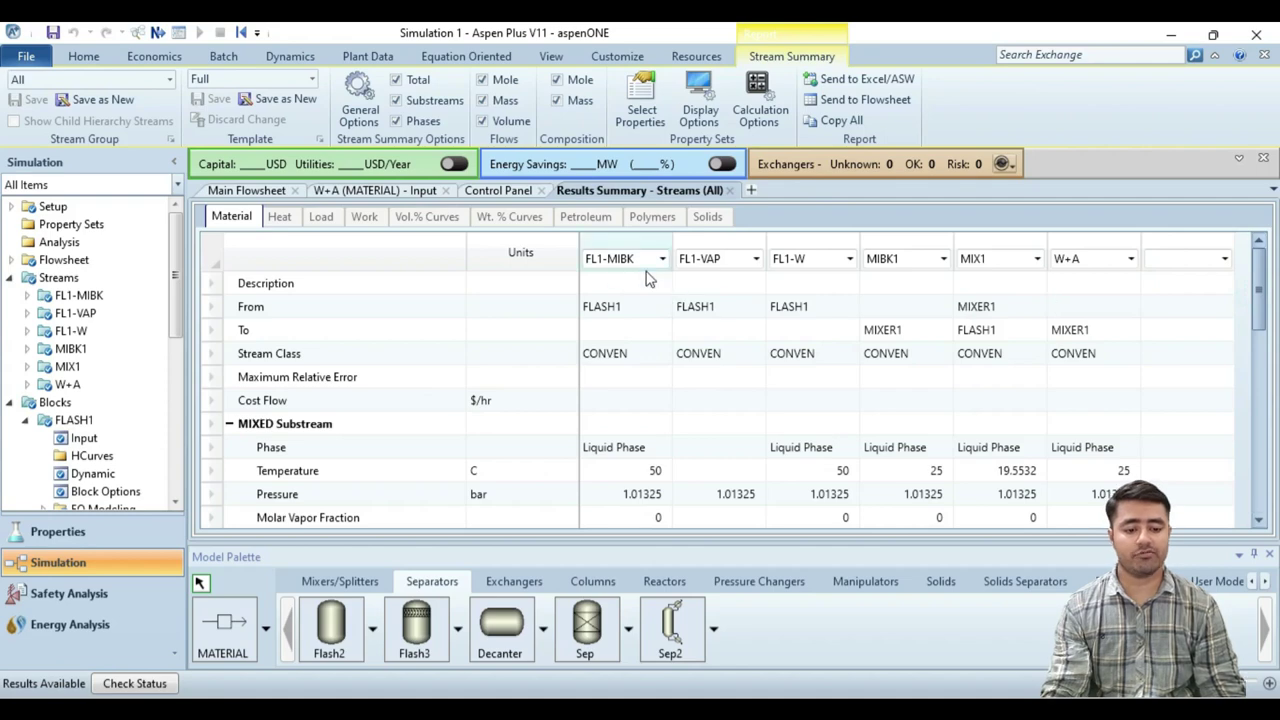
left_click_drag(1260, 268, 1266, 482)
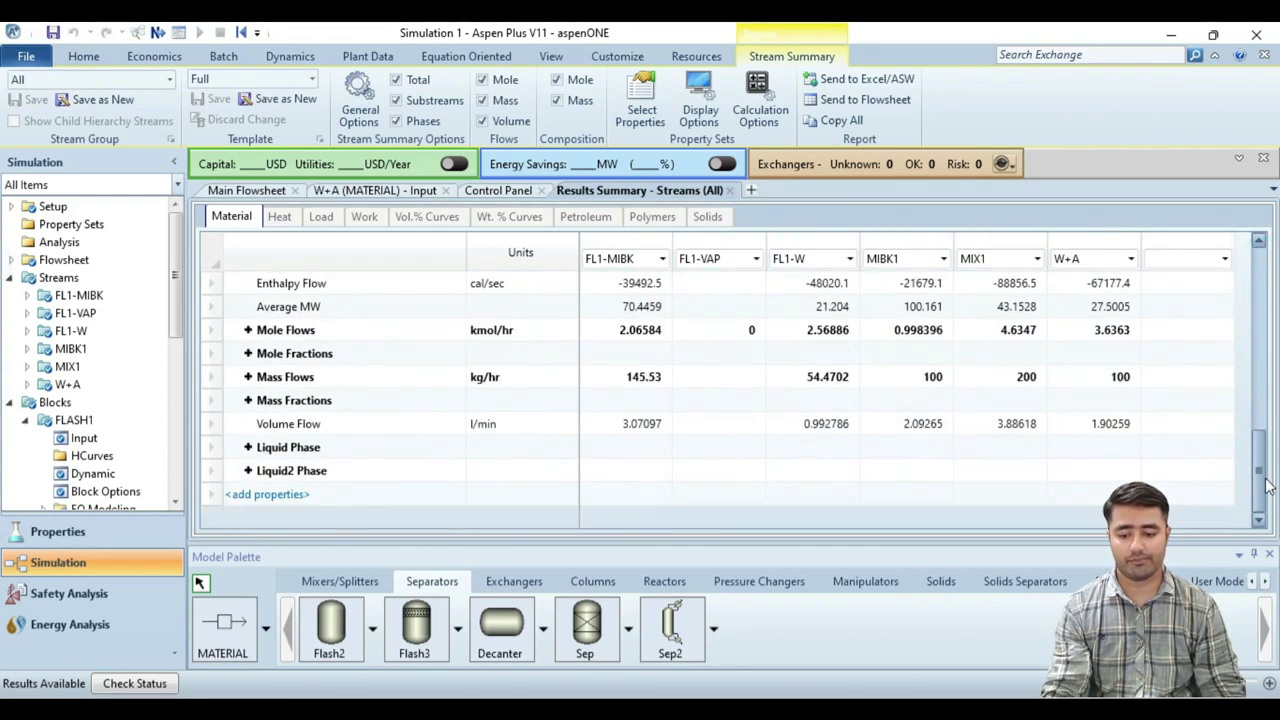
left_click(247, 400)
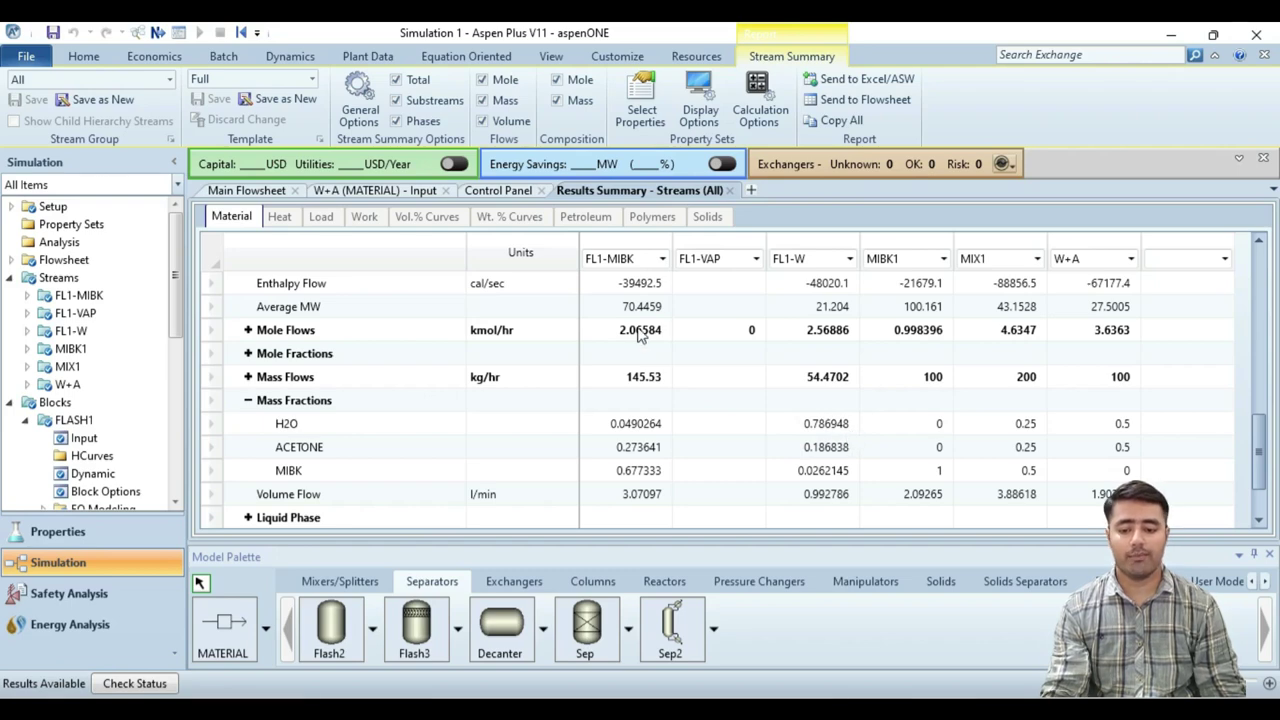
left_click(241, 190)
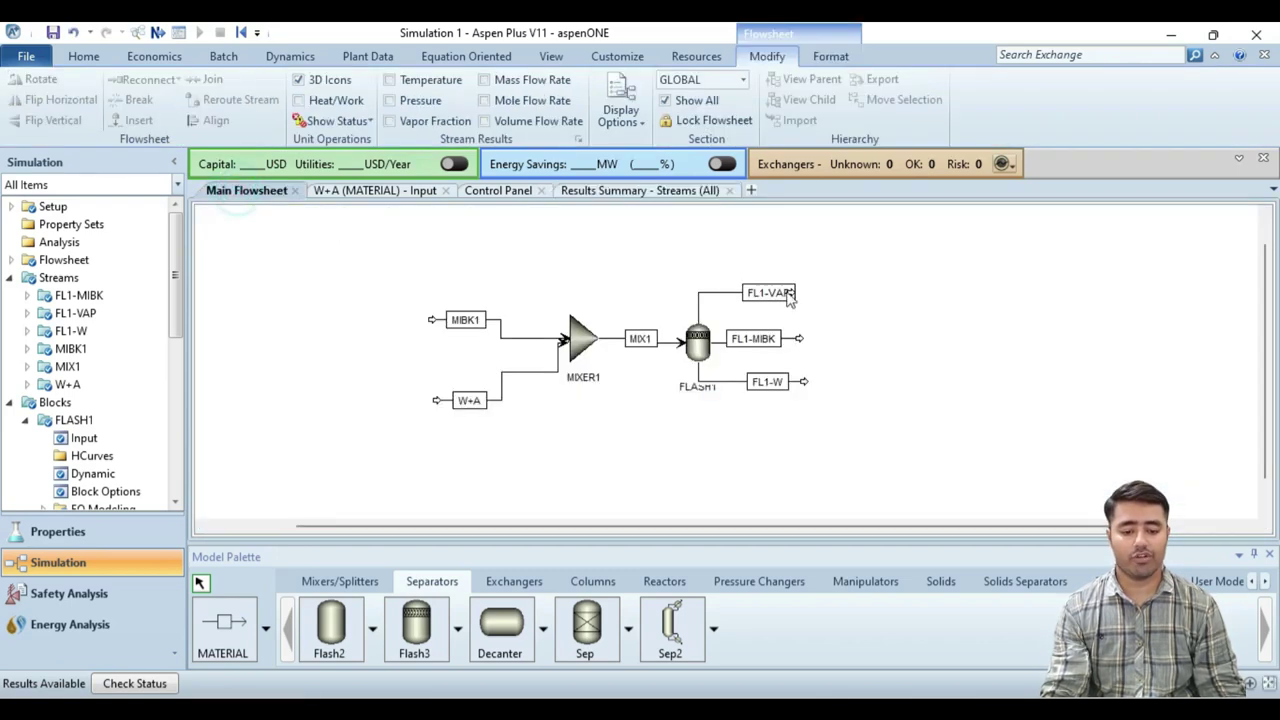